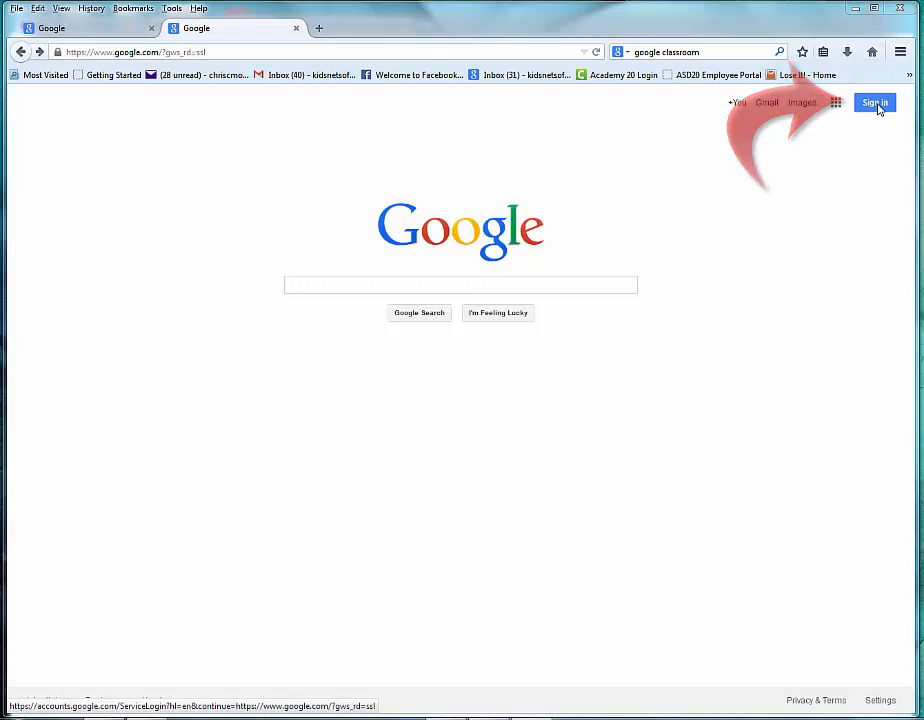
Sign in to the student's Google account by entering the account password.
{"action": "left_click", "coordinate": [877, 105]}
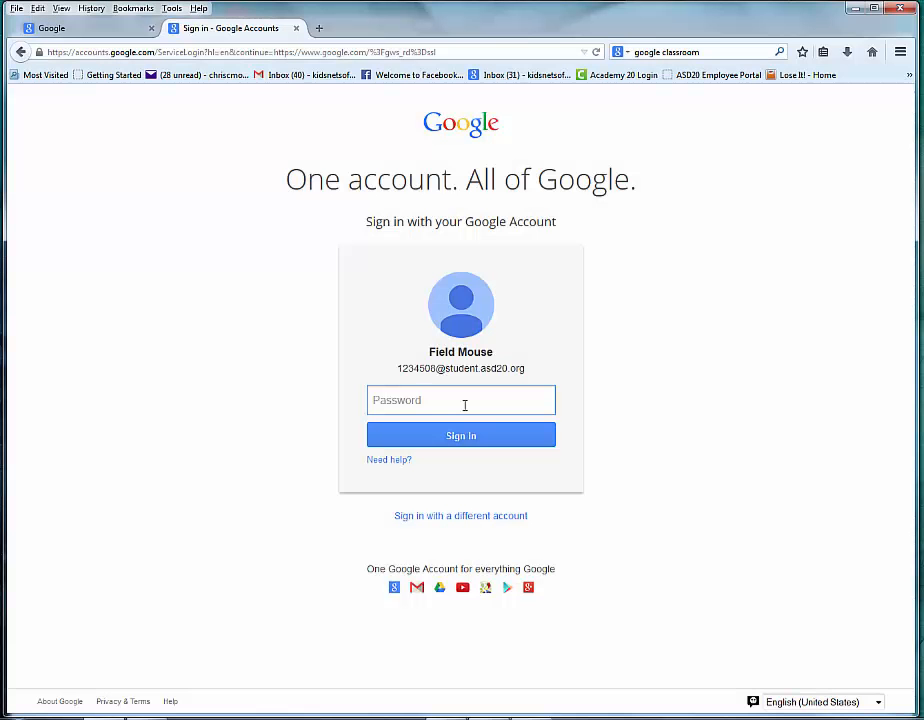
{"action": "type", "text": "****"}
{"action": "key", "text": "Return"}
Search the web for "google classroom" from the address bar of a new browser tab.
{"action": "left_click", "coordinate": [319, 28]}
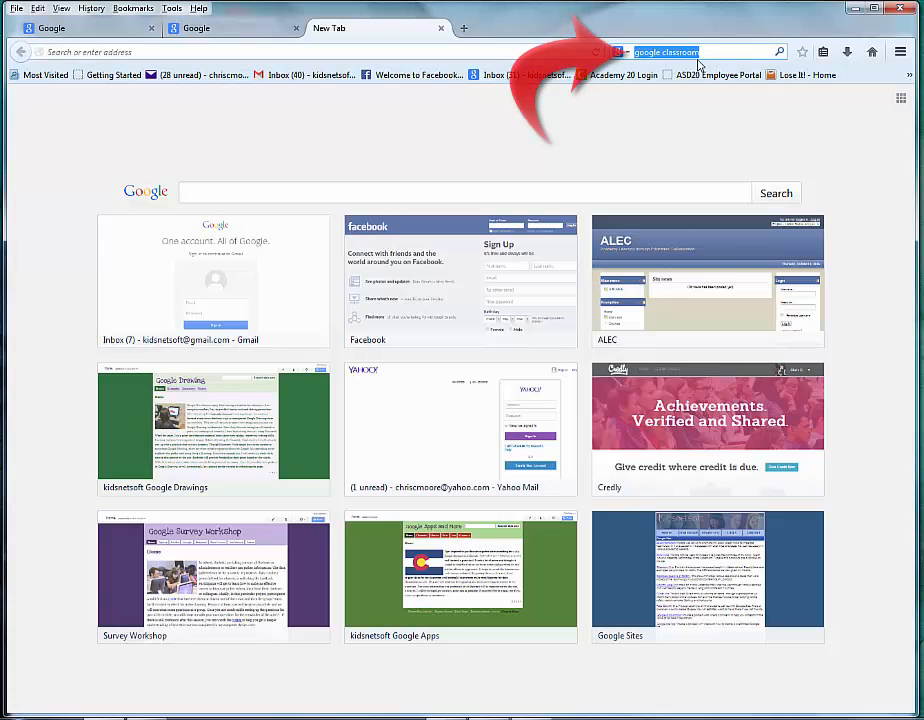
{"action": "left_click", "coordinate": [466, 51]}
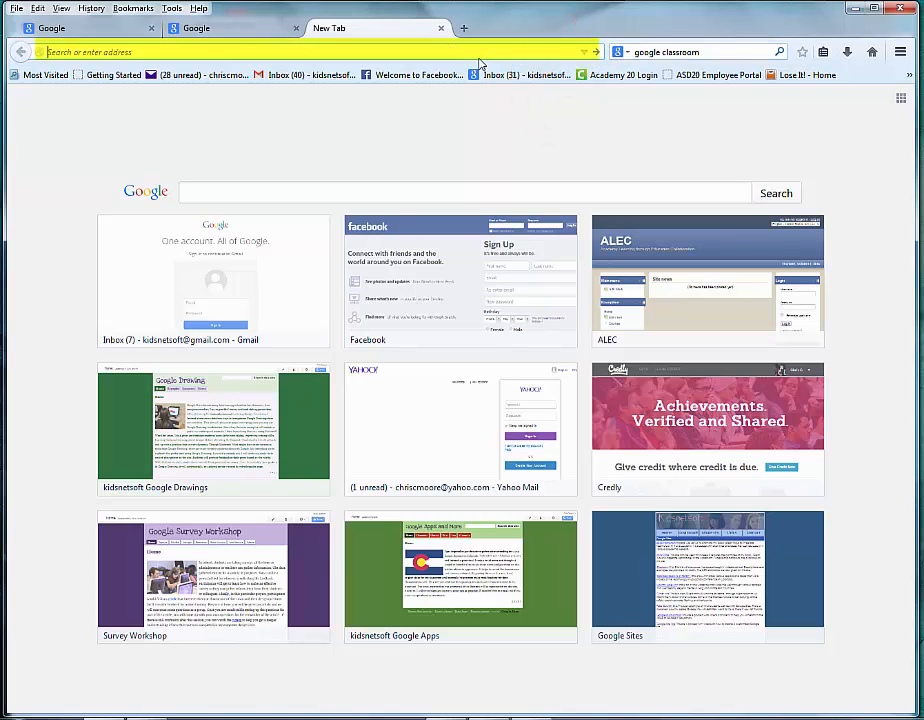
{"action": "type", "text": "google clas"}
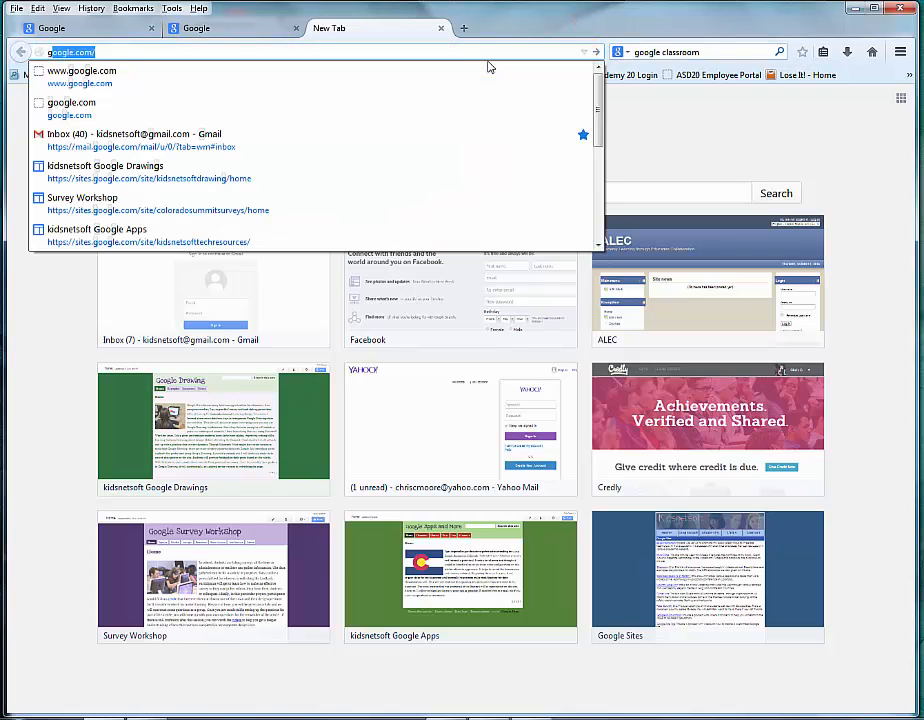
{"action": "type", "text": "s"}
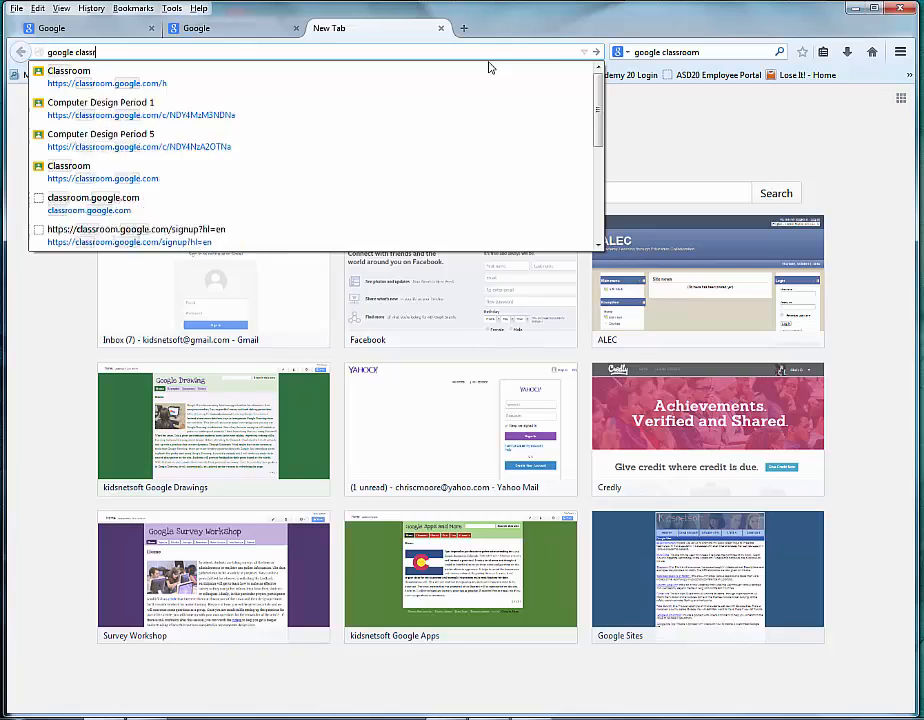
{"action": "left_click", "coordinate": [489, 70]}
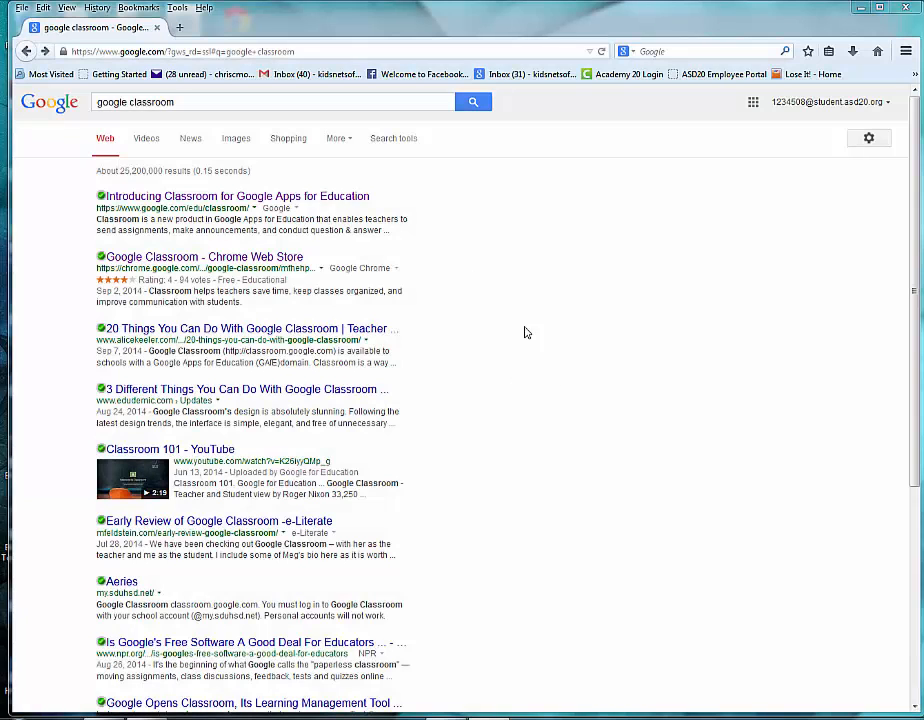
Go to Classroom through the "Introducing Classroom for Google Apps for Education" result and open the Worst Day document in the Computer Design class.
{"action": "left_click", "coordinate": [224, 198]}
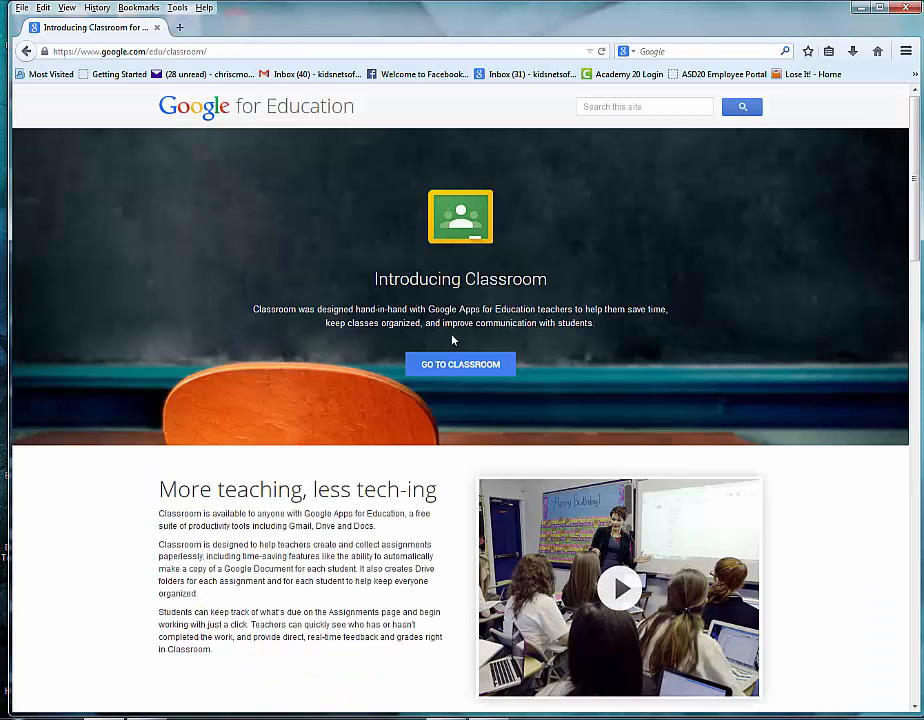
{"action": "left_click", "coordinate": [448, 376]}
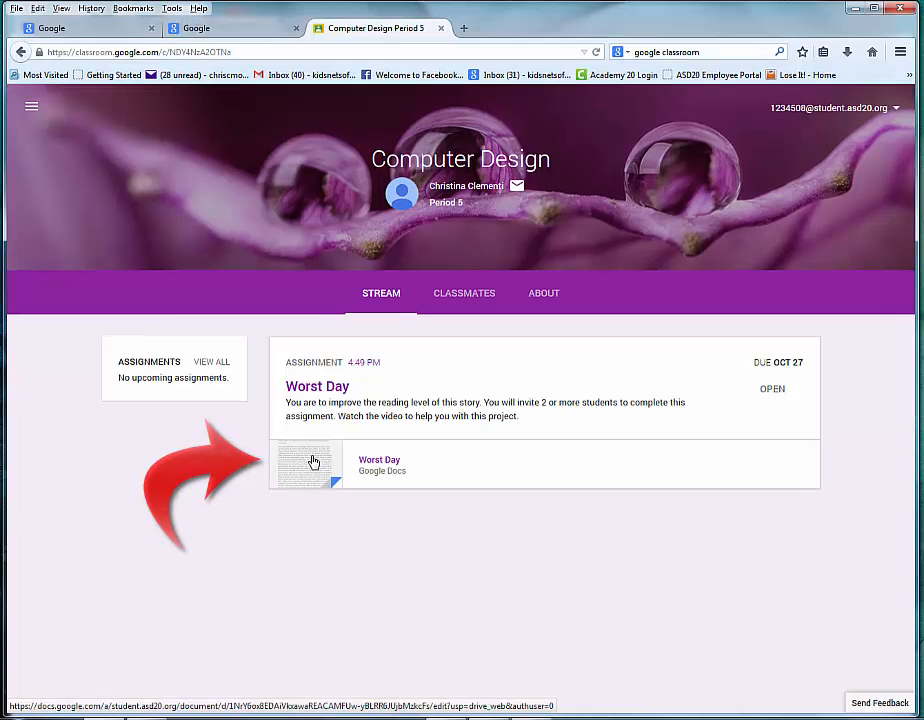
{"action": "left_click", "coordinate": [312, 461]}
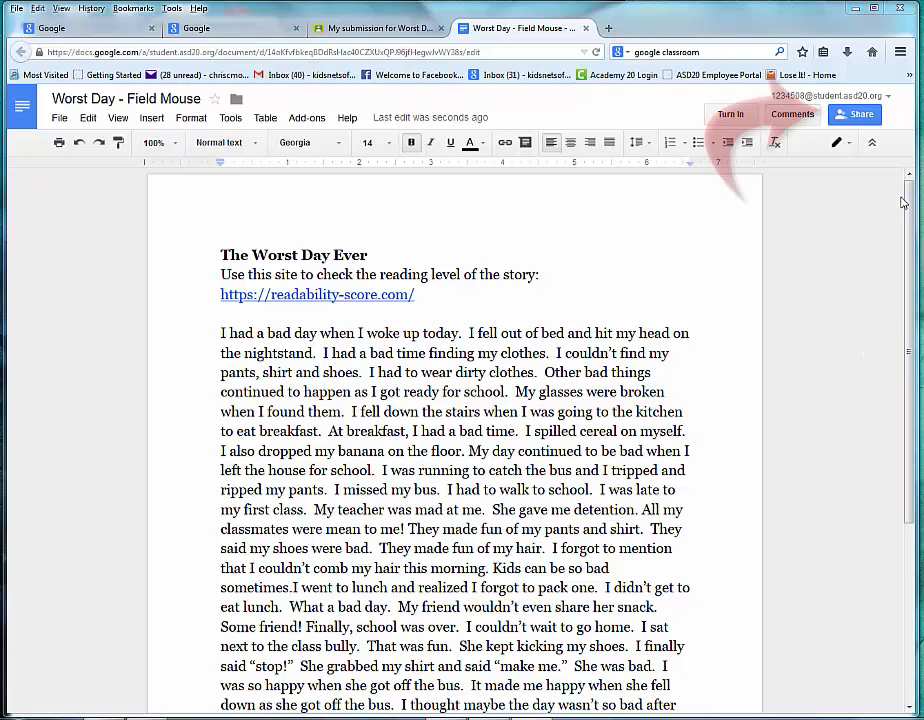
Share the document with a classmate, adding the note "I look forward to working on this story with you.".
{"action": "left_click", "coordinate": [858, 116]}
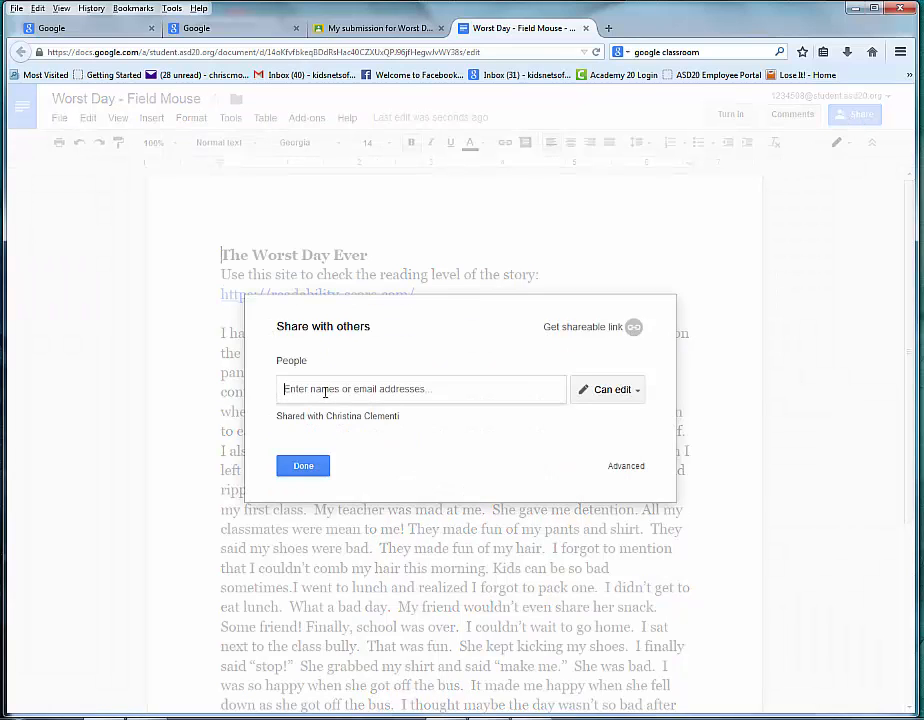
{"action": "type", "text": "arianna co"}
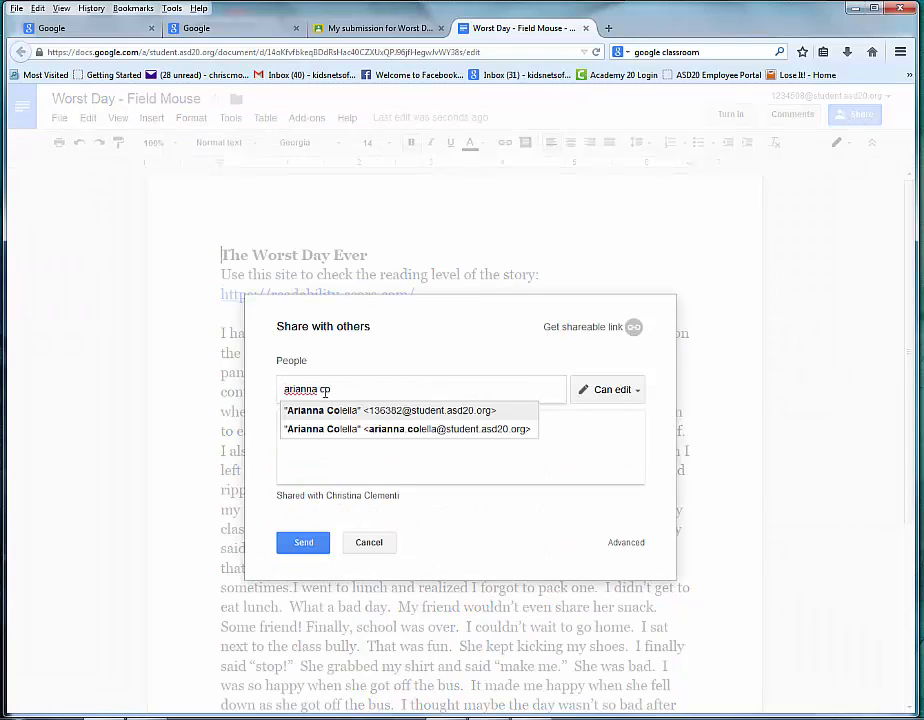
{"action": "left_click", "coordinate": [396, 413]}
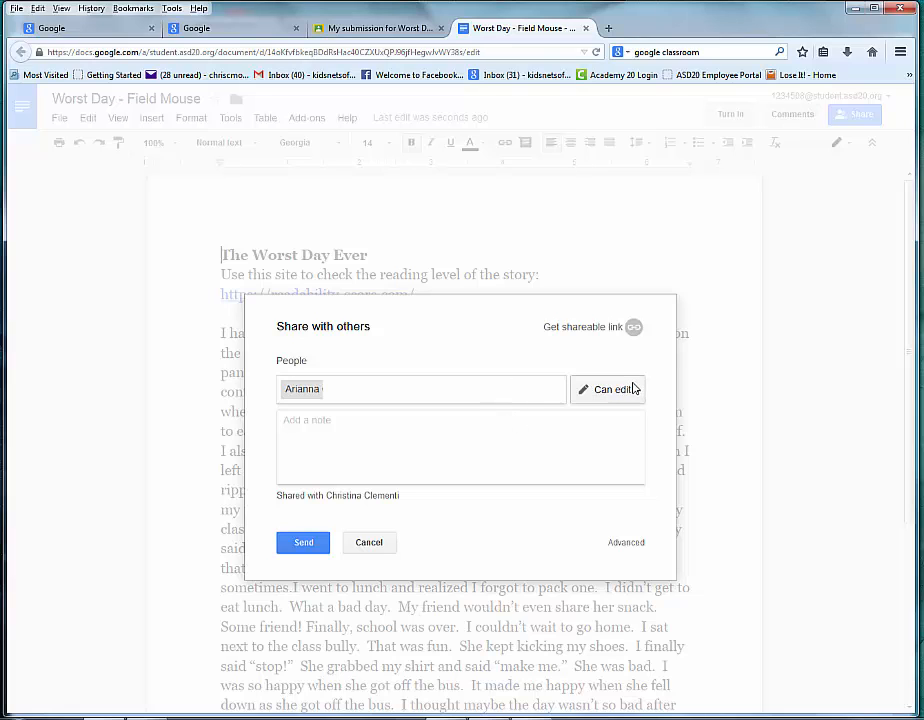
{"action": "left_click", "coordinate": [347, 441]}
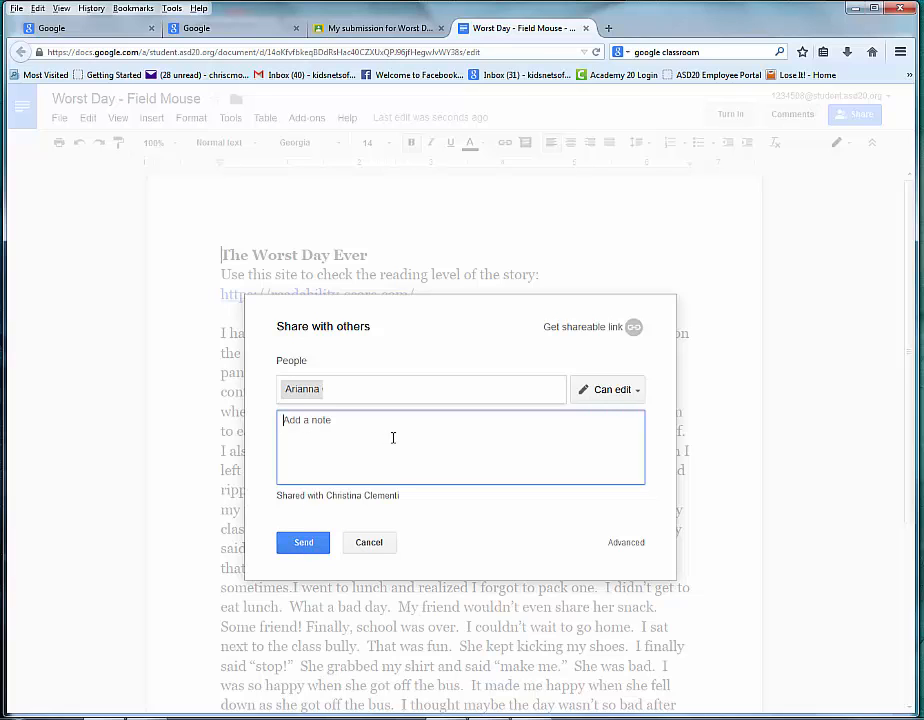
{"action": "type", "text": "I look forward to working on this story with you."}
{"action": "left_click", "coordinate": [290, 545]}
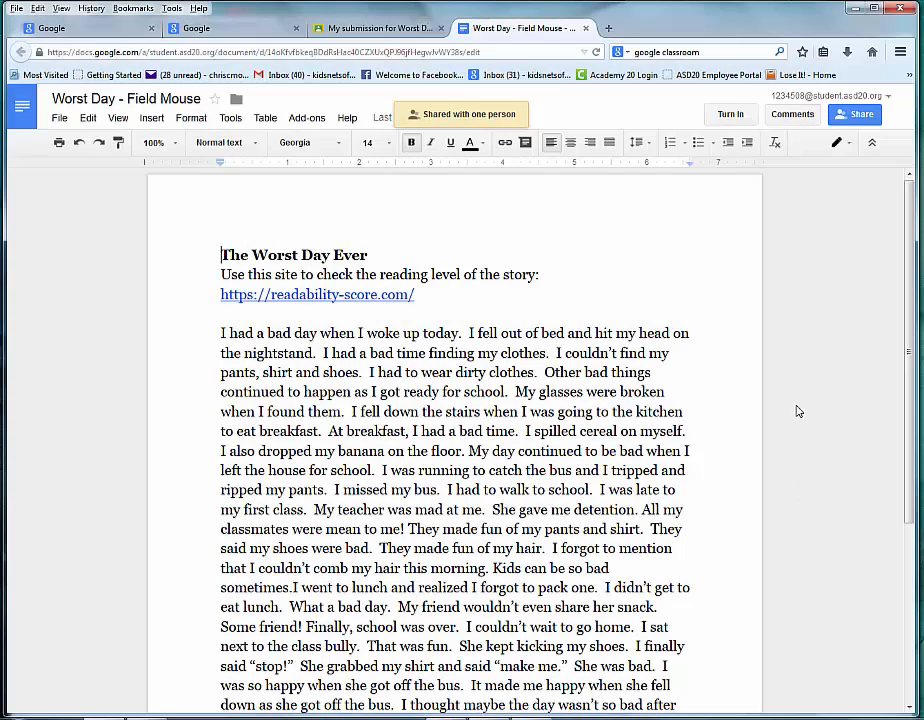
Copy the whole story text below the readability link, starting at "I had a bad day".
{"action": "left_click_drag", "start_coordinate": [268, 333], "coordinate": [291, 333]}
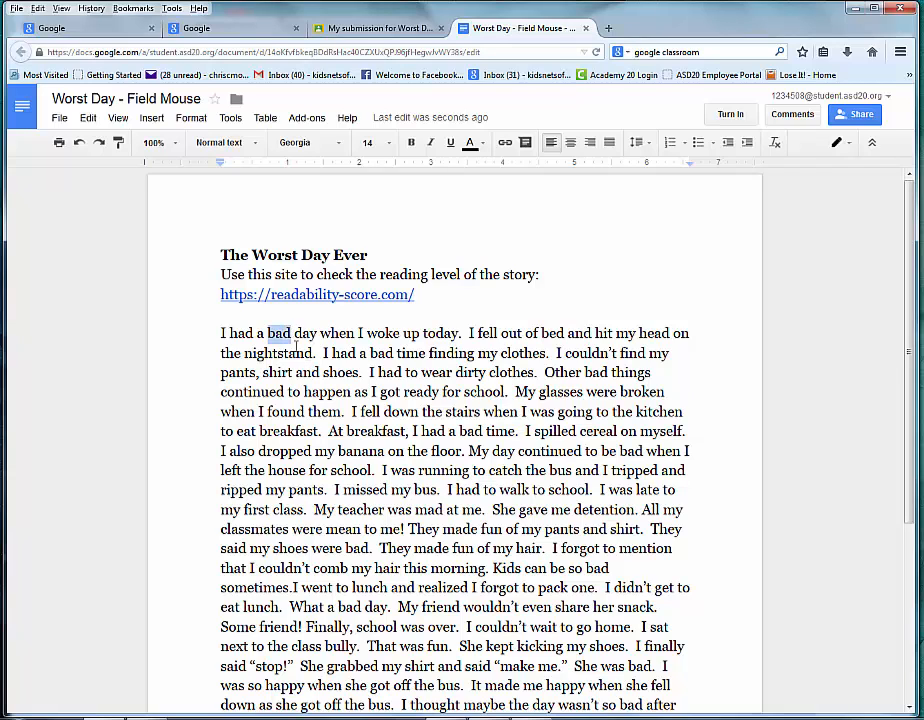
{"action": "left_click", "coordinate": [293, 345]}
{"action": "left_click_drag", "start_coordinate": [220, 333], "coordinate": [643, 587]}
{"action": "key", "text": "ctrl+c"}
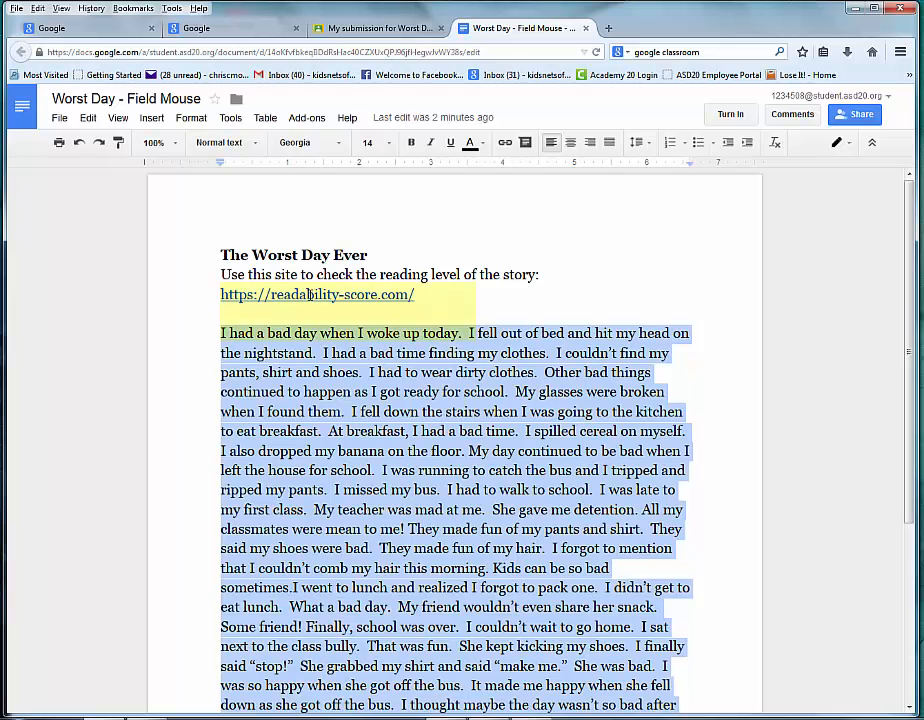
Paste the copied story into the linked readability-score.com site and review its grade levels.
{"action": "left_click", "coordinate": [306, 293]}
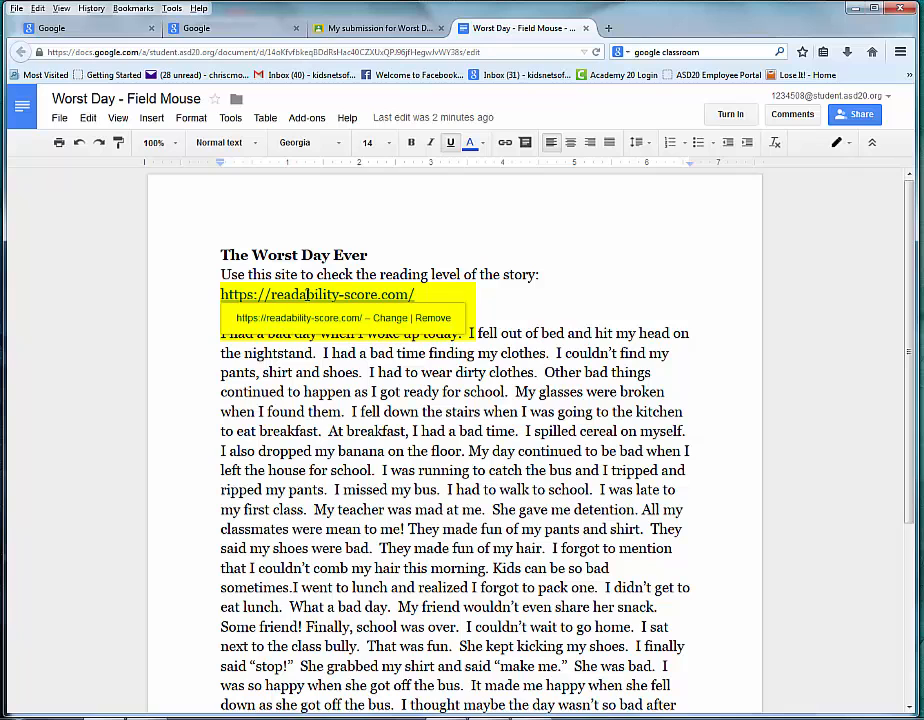
{"action": "left_click", "coordinate": [331, 318]}
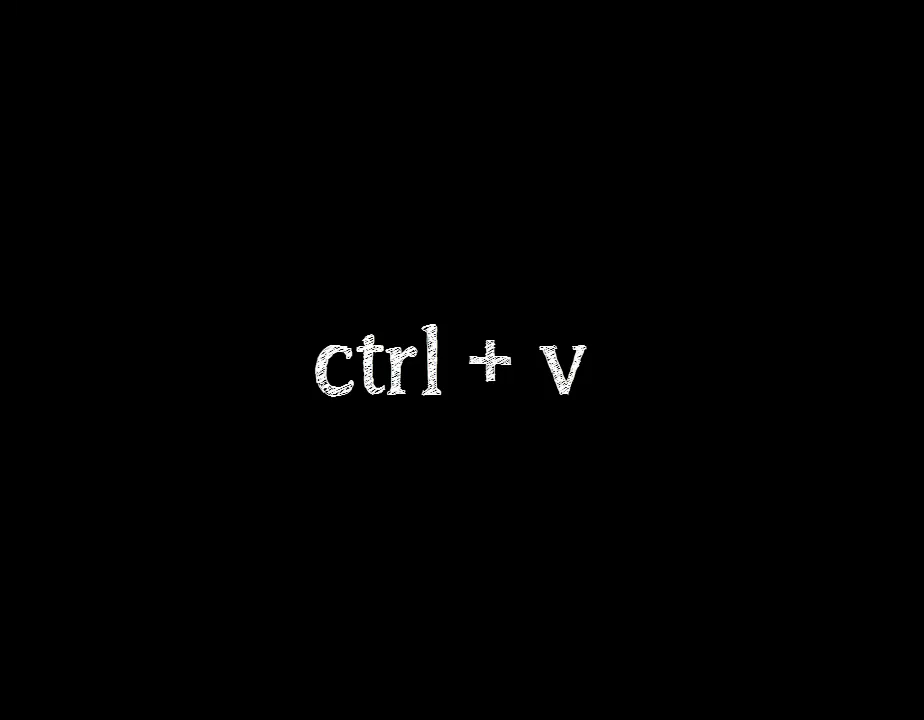
{"action": "key", "text": "ctrl+v"}
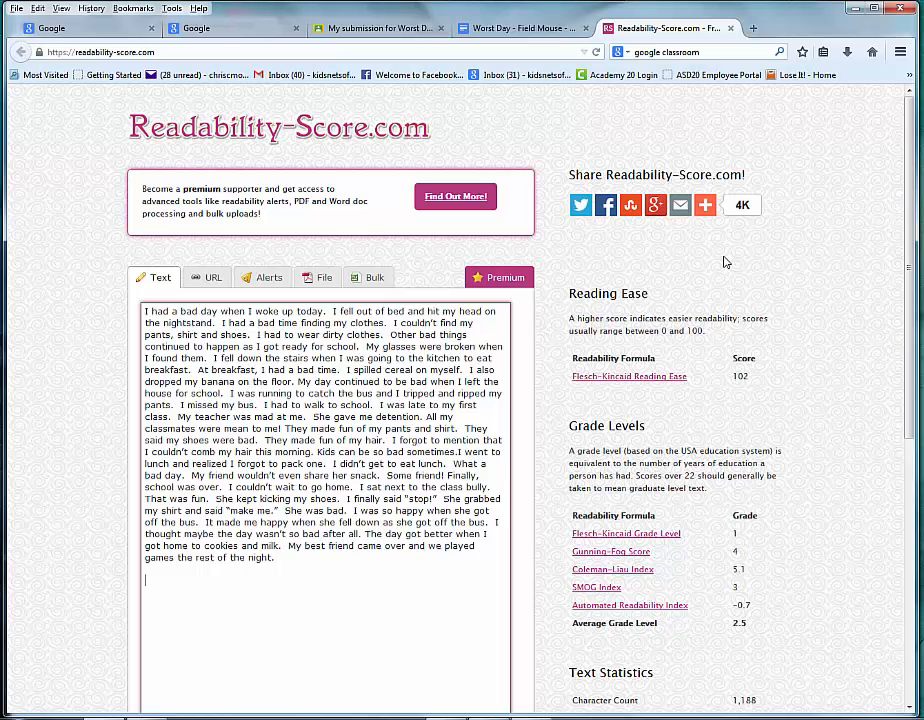
{"action": "left_click_drag", "start_coordinate": [911, 410], "coordinate": [891, 489]}
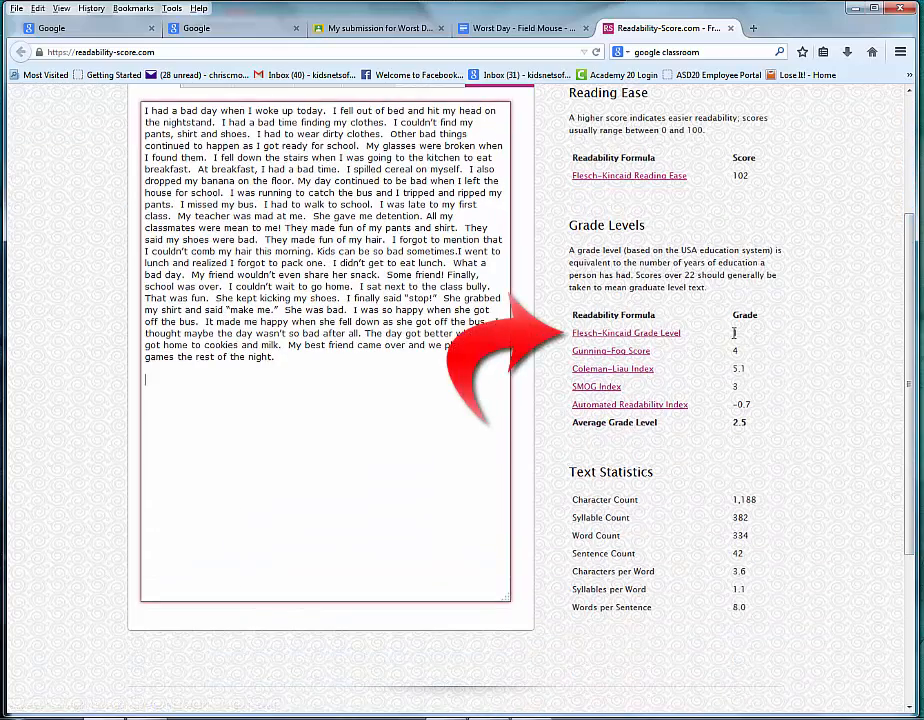
{"action": "scroll", "coordinate": [741, 341], "scroll_direction": "up", "scroll_amount": 1}
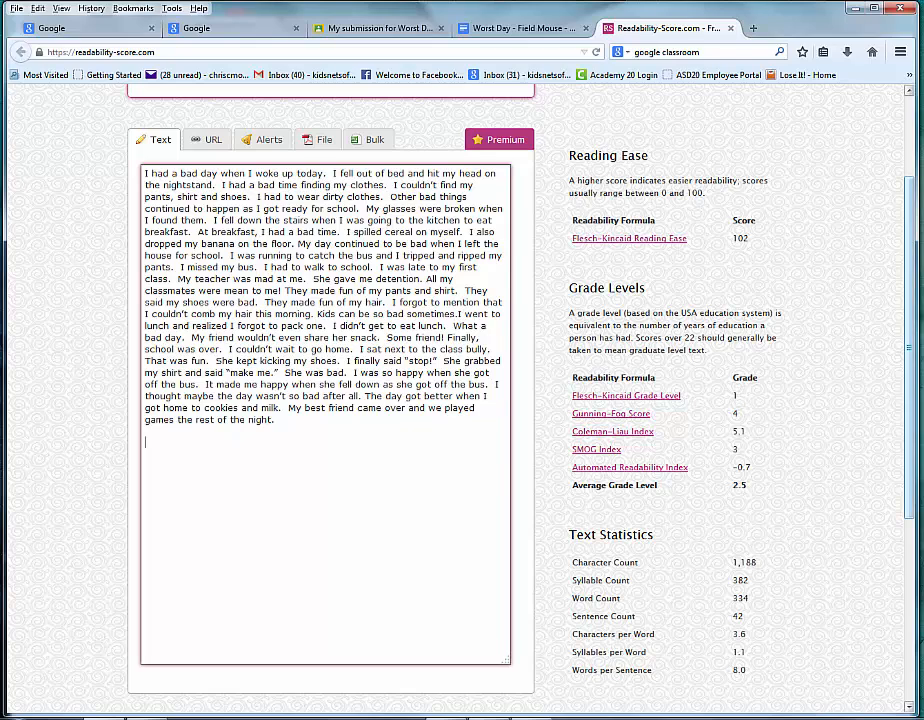
{"action": "scroll", "coordinate": [656, 300], "scroll_direction": "up", "scroll_amount": 2}
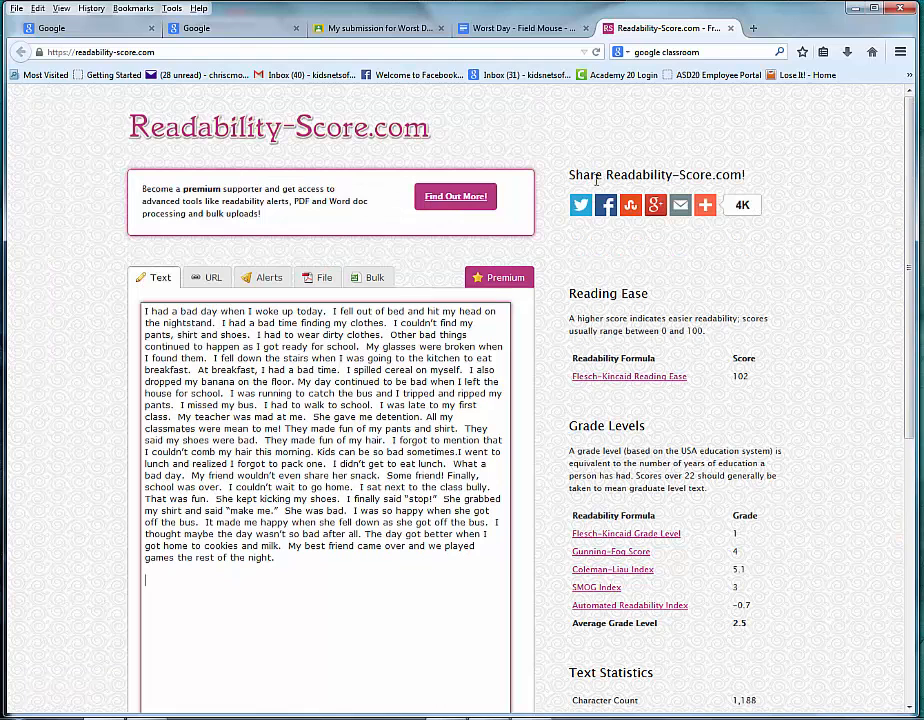
Return to the Worst Day document and replace "bad" in the story's first sentence with "difficult".
{"action": "left_click", "coordinate": [513, 30]}
{"action": "key", "text": "Down"}
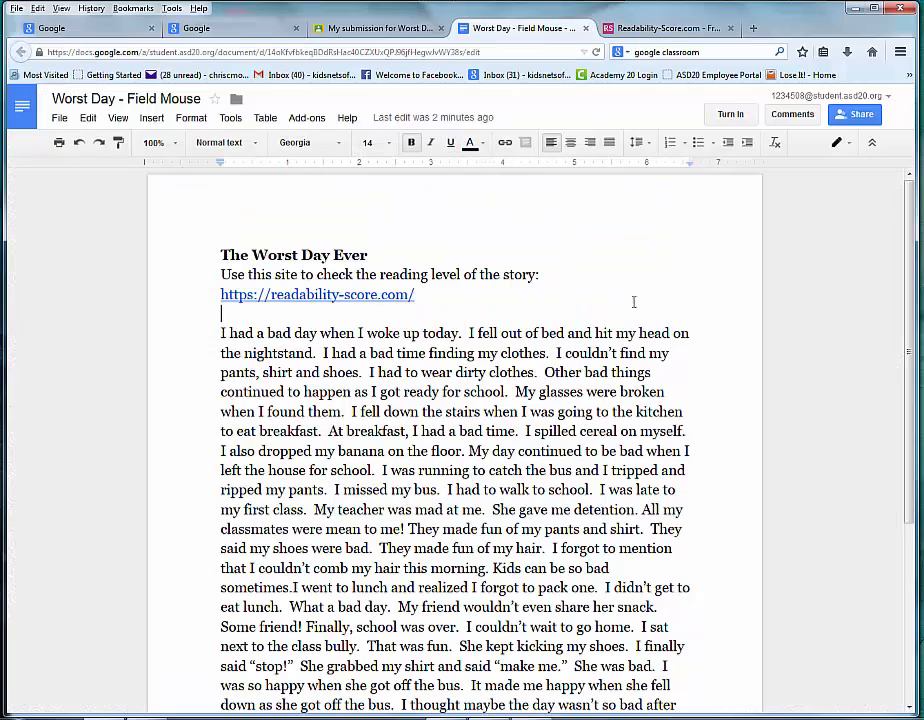
{"action": "double_click", "coordinate": [279, 333]}
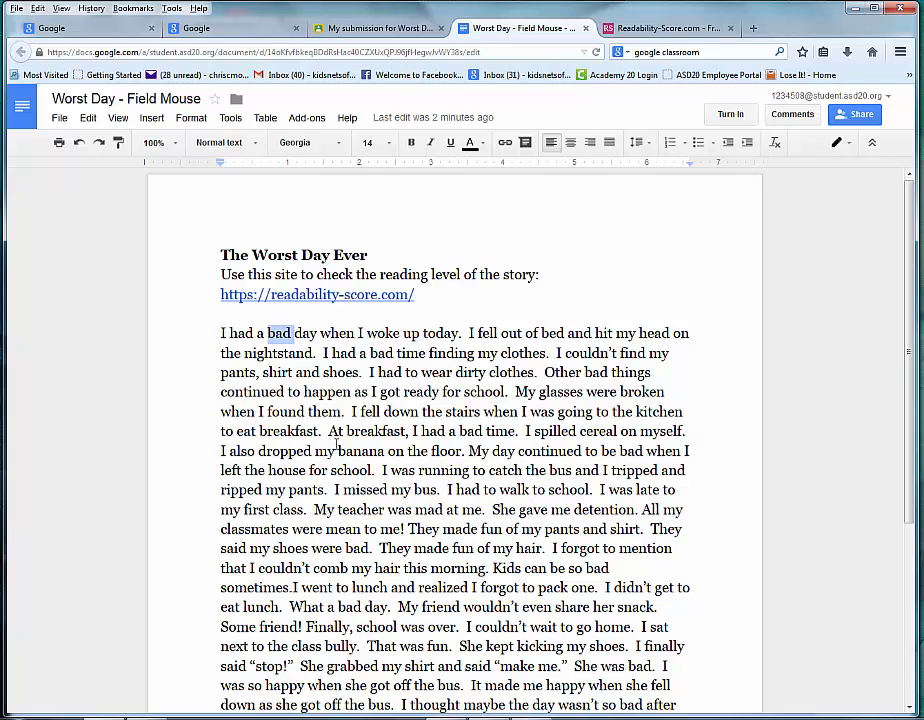
{"action": "type", "text": "difficult"}
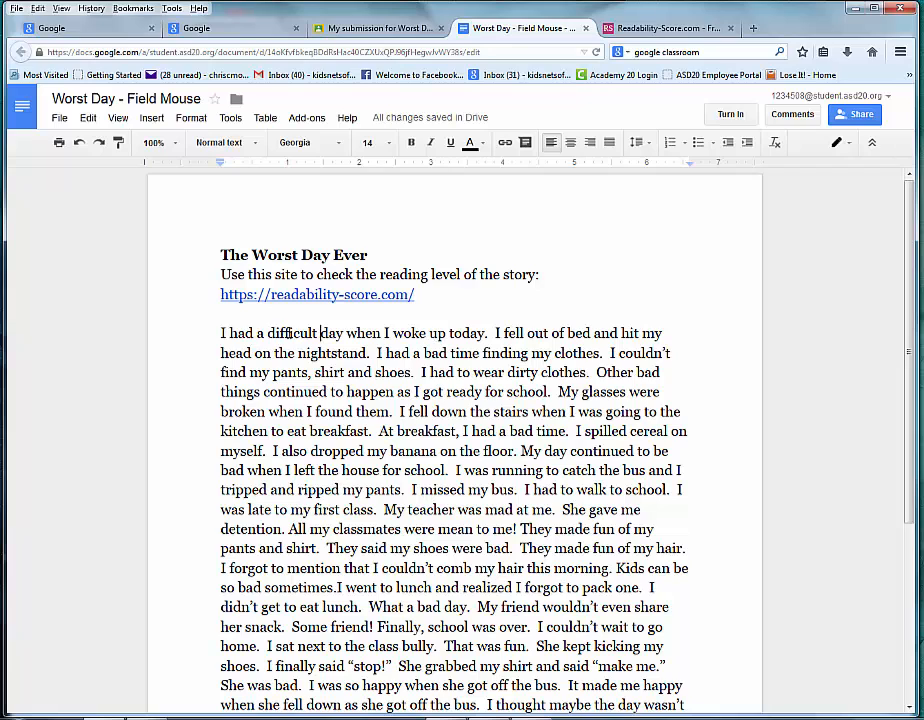
Change the text color of the word "difficult" to blue.
{"action": "double_click", "coordinate": [294, 333]}
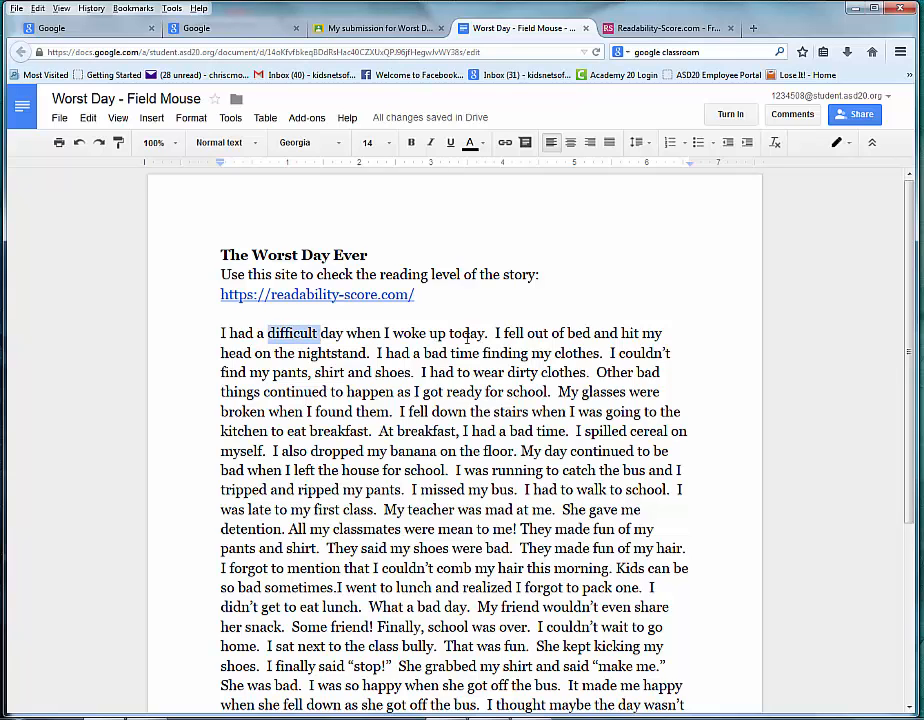
{"action": "left_click", "coordinate": [483, 143]}
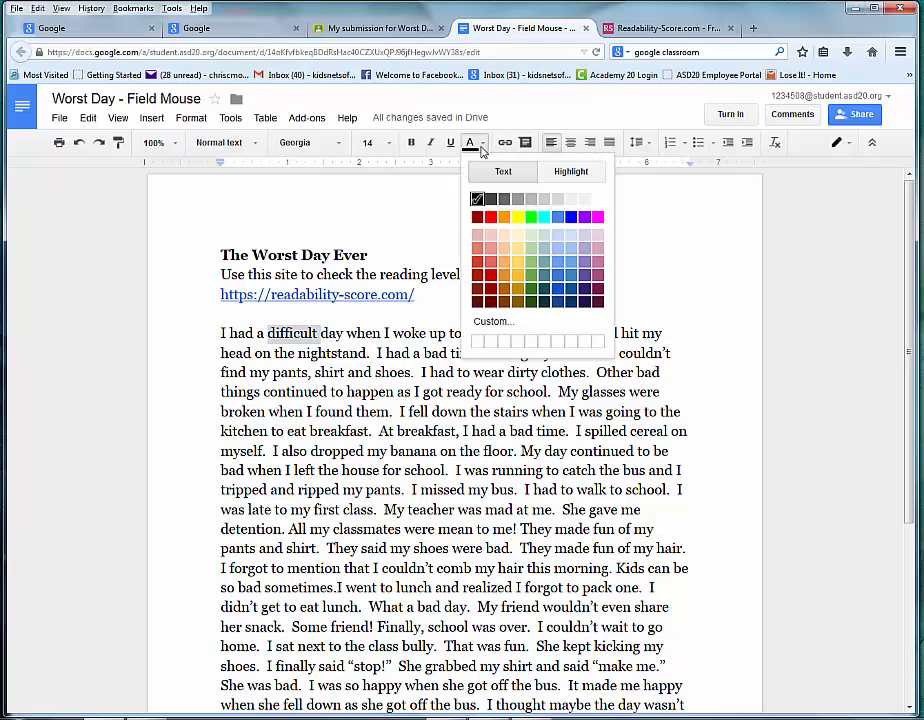
{"action": "left_click", "coordinate": [572, 218]}
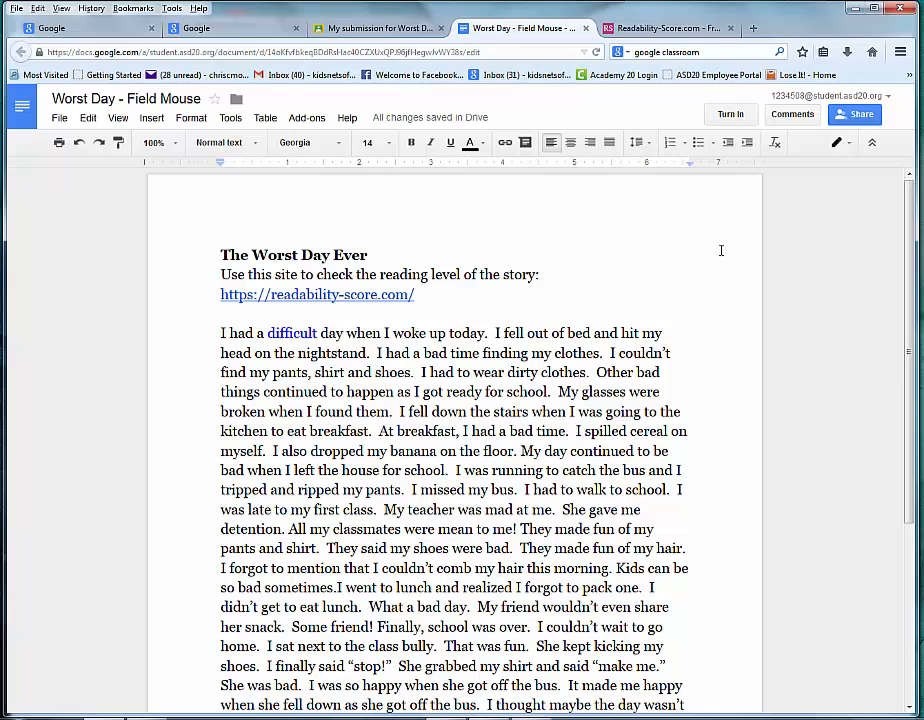
Replace "today" in the first sentence with "this dark, dark and dark morning".
{"action": "double_click", "coordinate": [462, 333]}
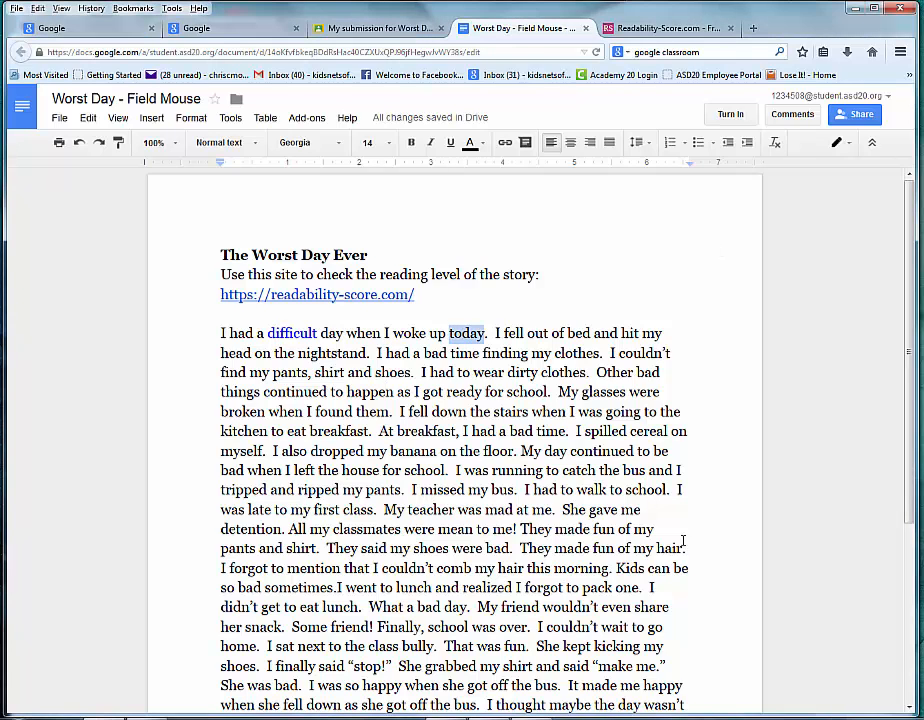
{"action": "type", "text": "this dark, dark and dark morn"}
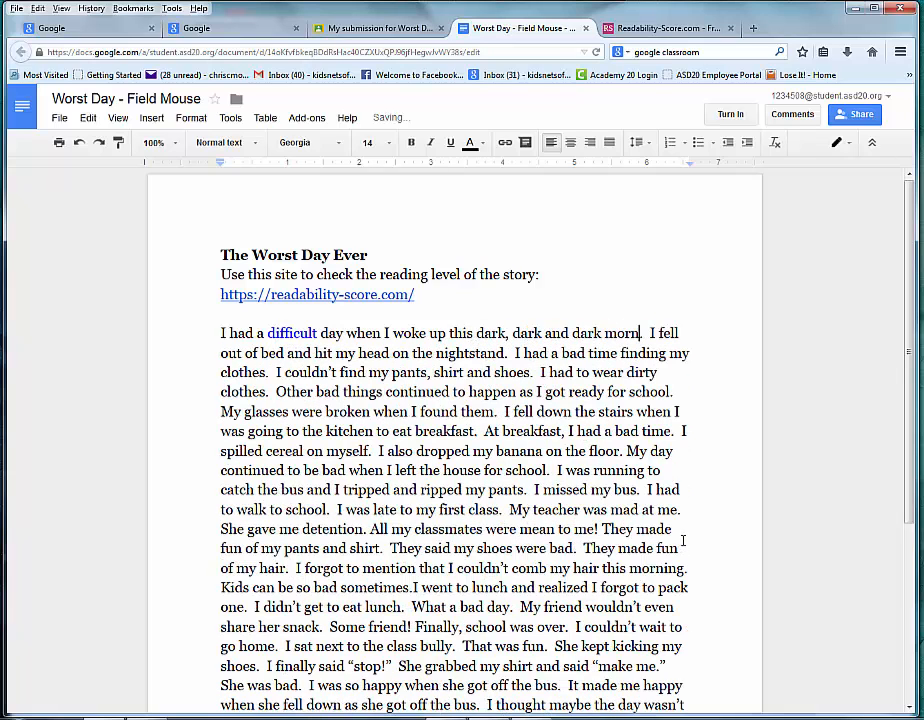
{"action": "type", "text": "ing"}
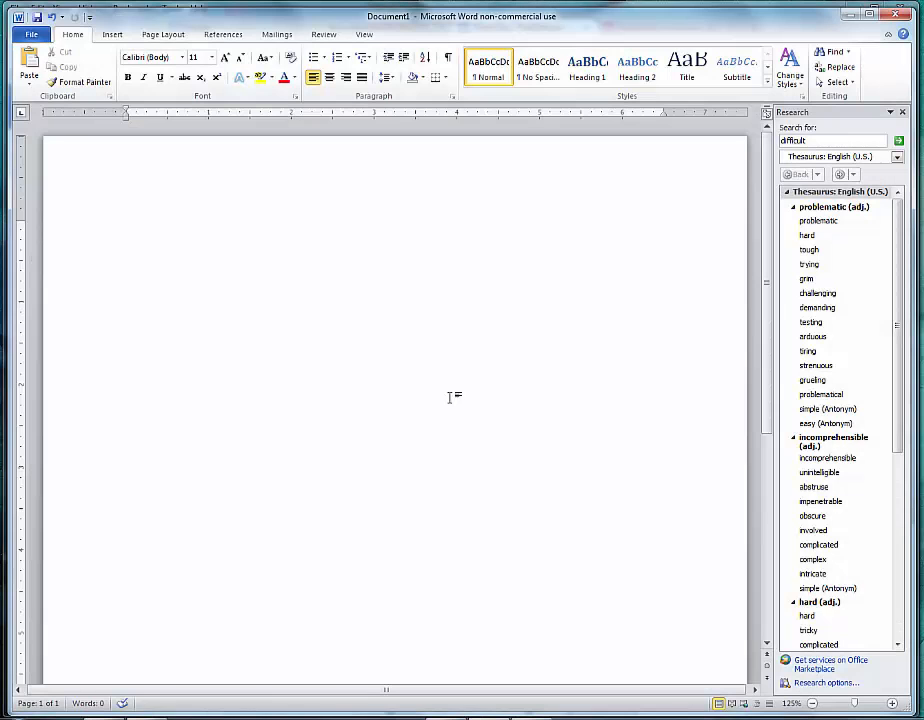
In Microsoft Word, write "Gloomy, dark and dark", using the thesaurus to turn the first "dark" into "gloomy".
{"action": "type", "text": "dark"}
{"action": "double_click", "coordinate": [140, 228]}
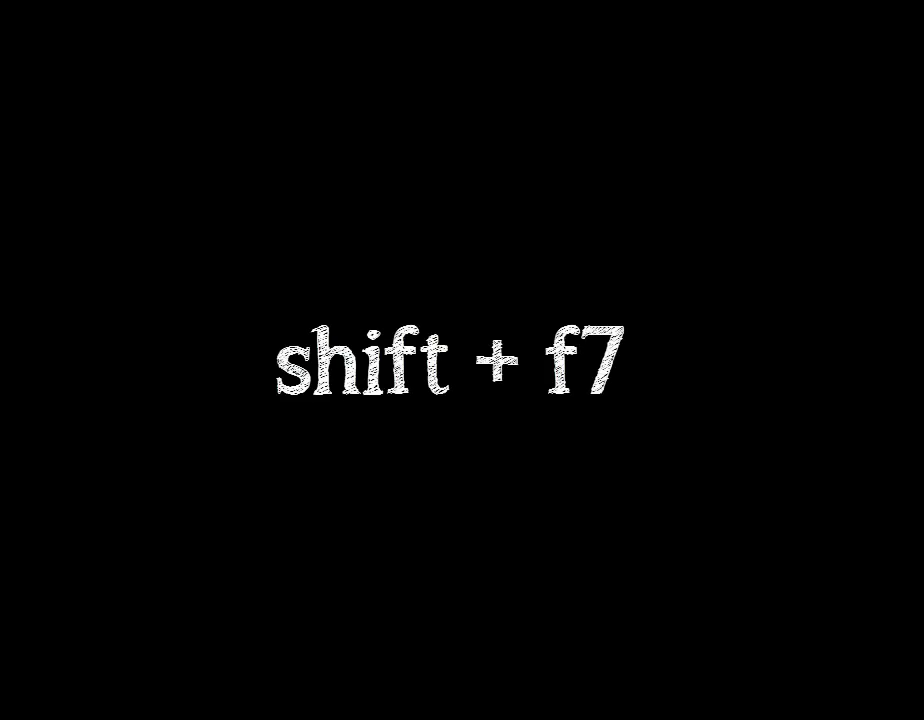
{"action": "key", "text": "shift+F7"}
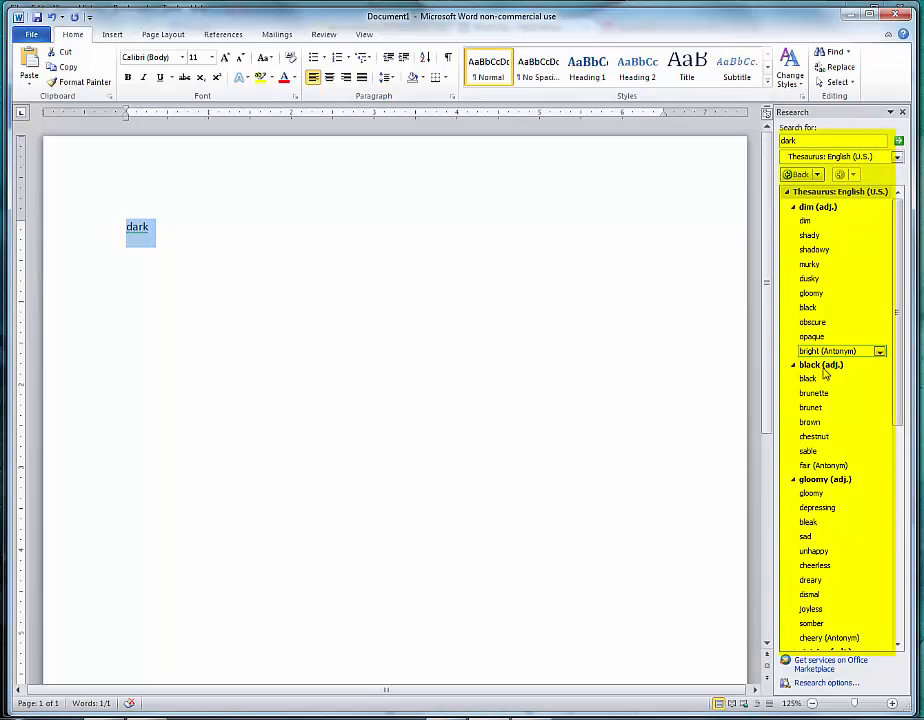
{"action": "scroll", "coordinate": [887, 309], "scroll_direction": "down", "scroll_amount": 3}
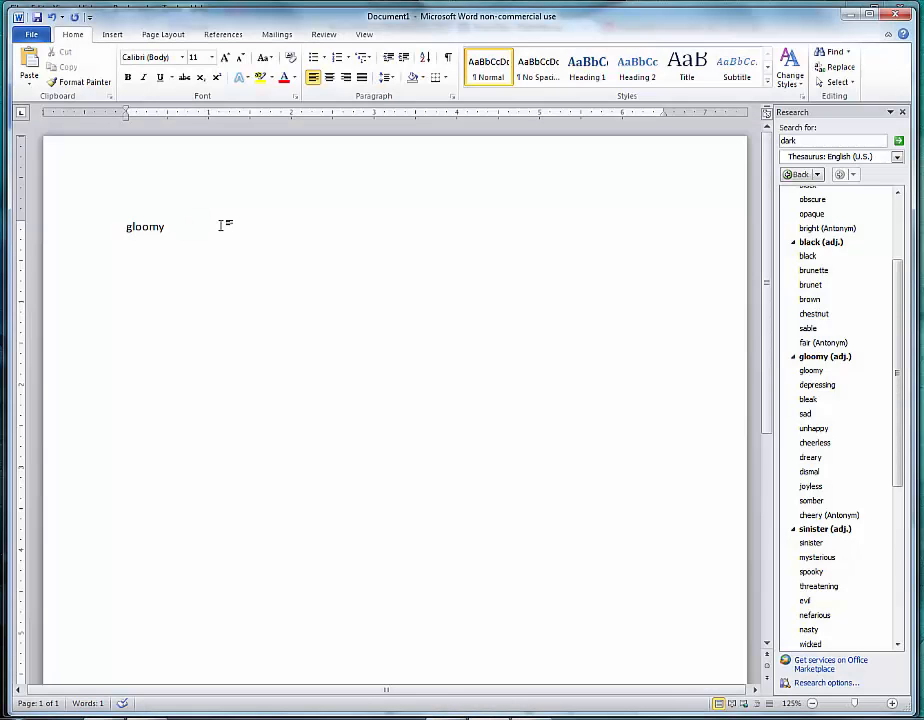
{"action": "type", "text": ", dark and dark"}
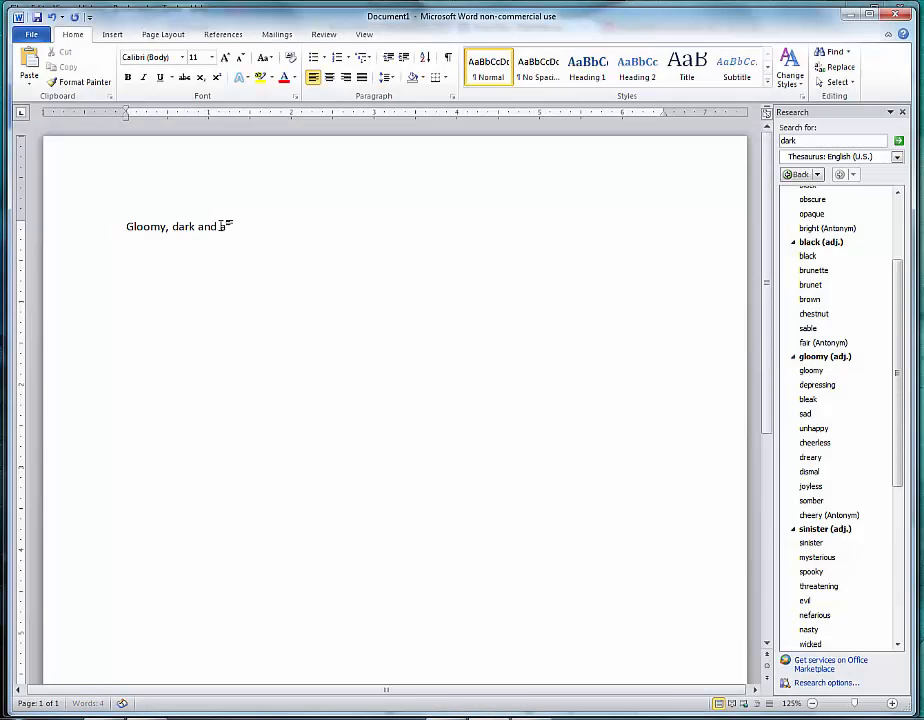
Use the thesaurus to replace the second "dark" with "miserable" and the last "dark" with "cheerless".
{"action": "double_click", "coordinate": [192, 226]}
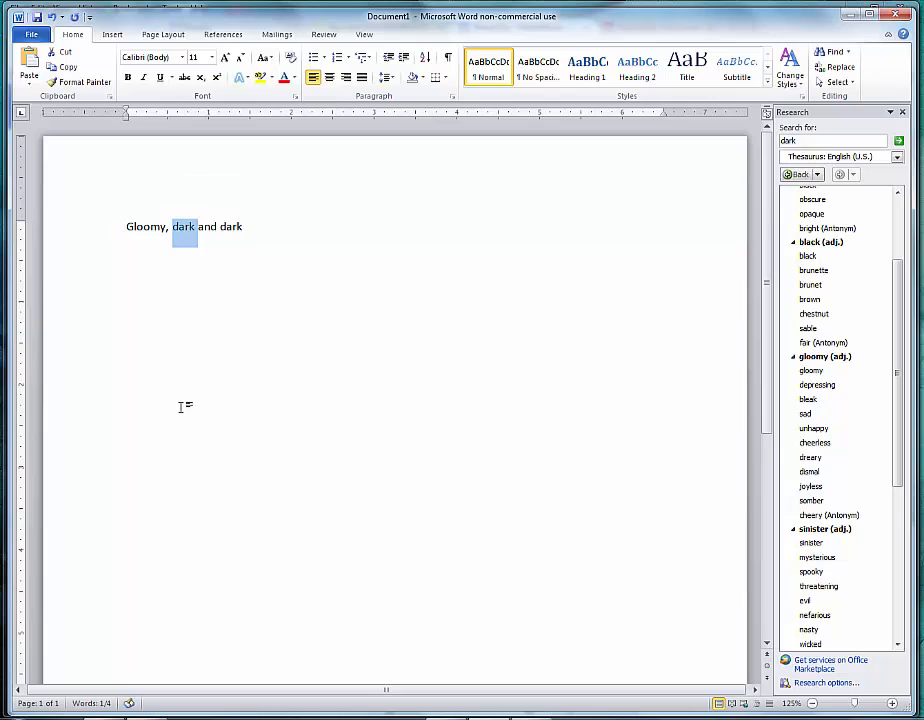
{"action": "left_click", "coordinate": [818, 372]}
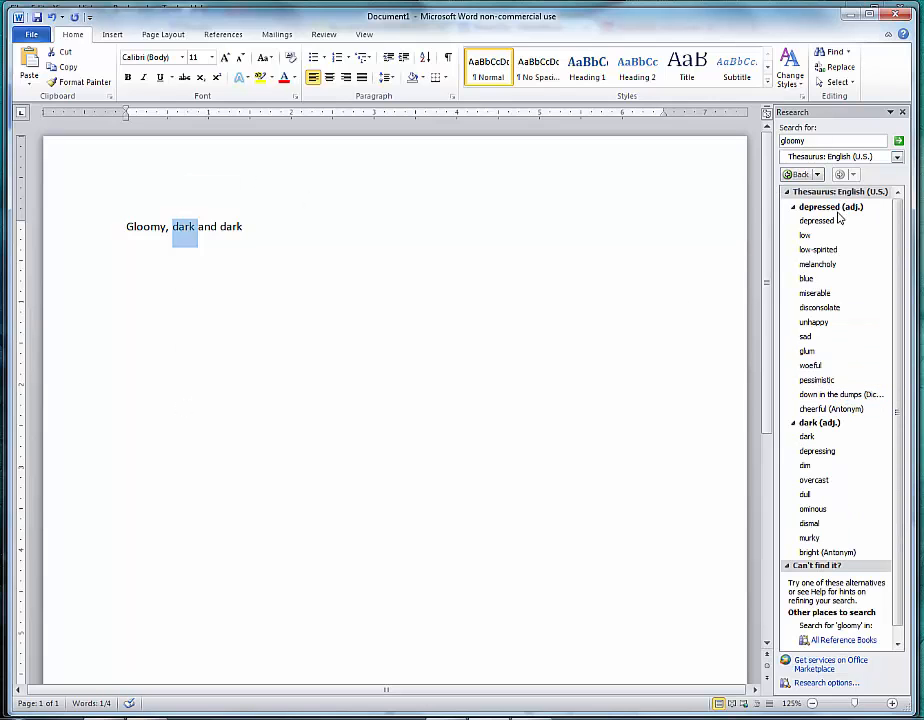
{"action": "scroll", "coordinate": [888, 372], "scroll_direction": "down", "scroll_amount": 1}
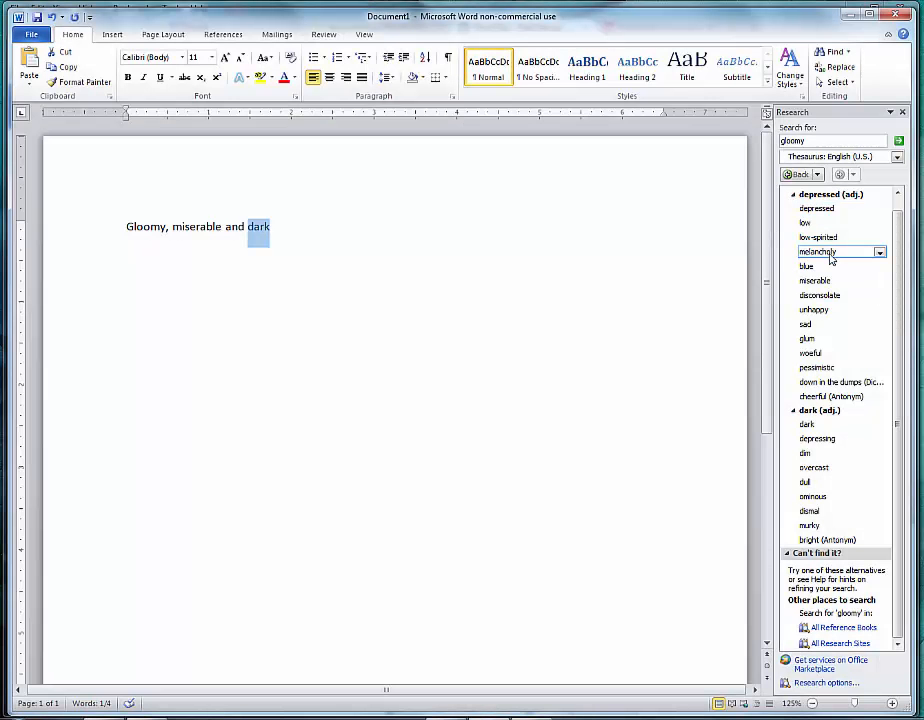
{"action": "left_click", "coordinate": [814, 280]}
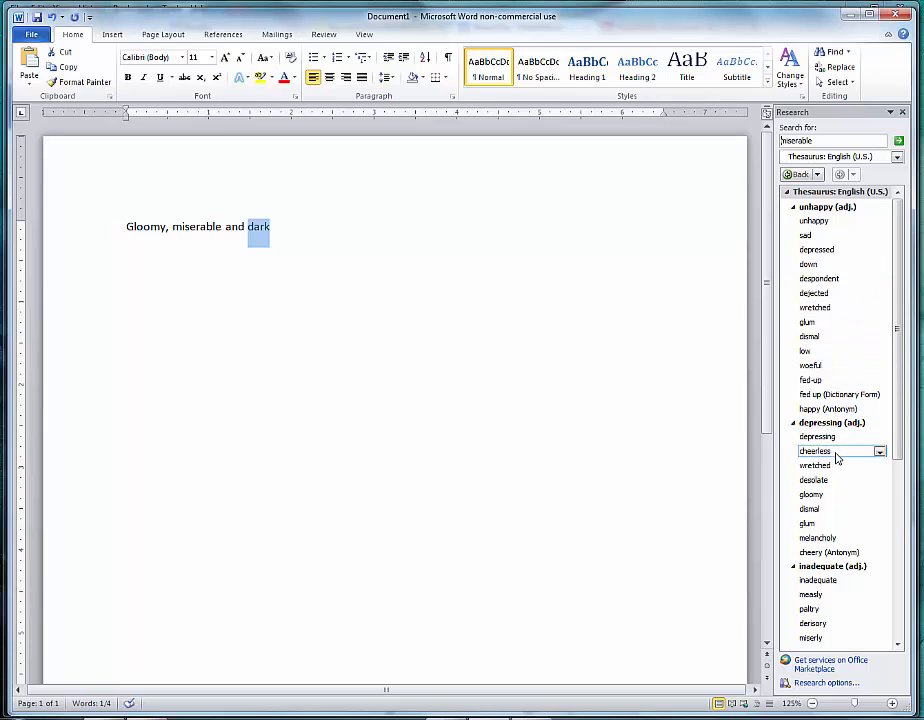
{"action": "left_click", "coordinate": [880, 451]}
{"action": "left_click", "coordinate": [850, 470]}
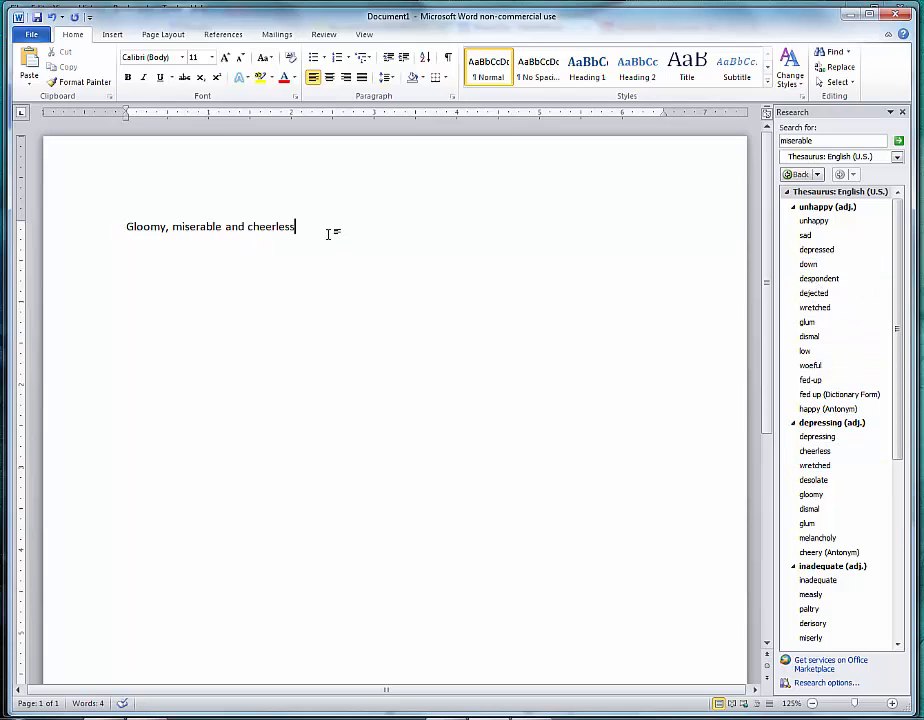
Switch to the Worst Day document in the browser and replace "dark, dark and dark" with "gloomy, miserable and cheerless".
{"action": "left_click", "coordinate": [64, 222]}
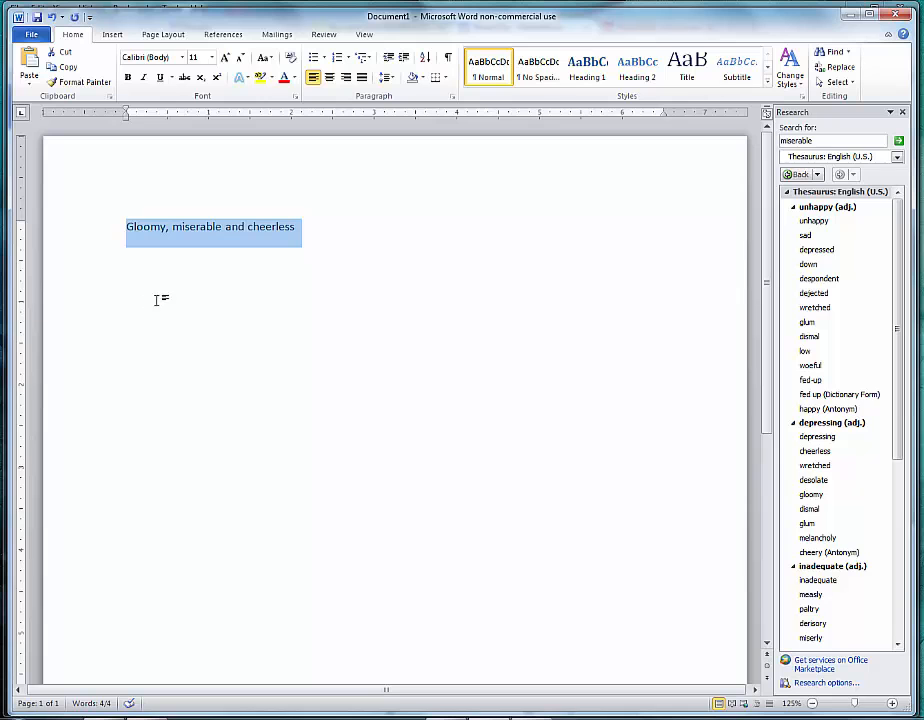
{"action": "left_click", "coordinate": [106, 719]}
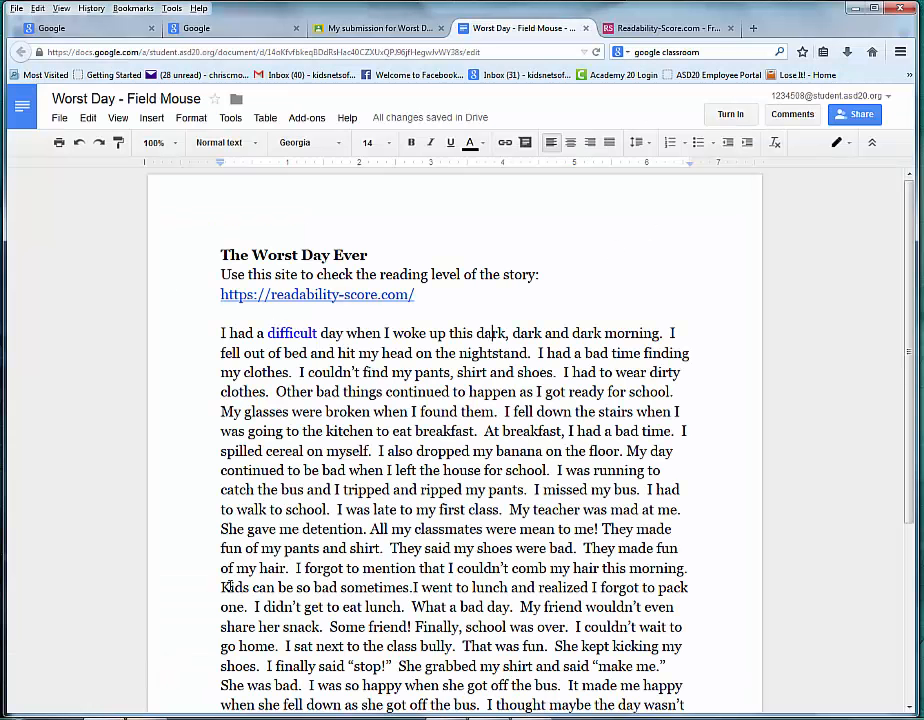
{"action": "left_click_drag", "start_coordinate": [602, 333], "coordinate": [476, 334]}
{"action": "type", "text": "Gloomy, miserable and cheerless"}
{"action": "left_click", "coordinate": [478, 334]}
{"action": "key", "text": "Delete"}
{"action": "type", "text": "g"}
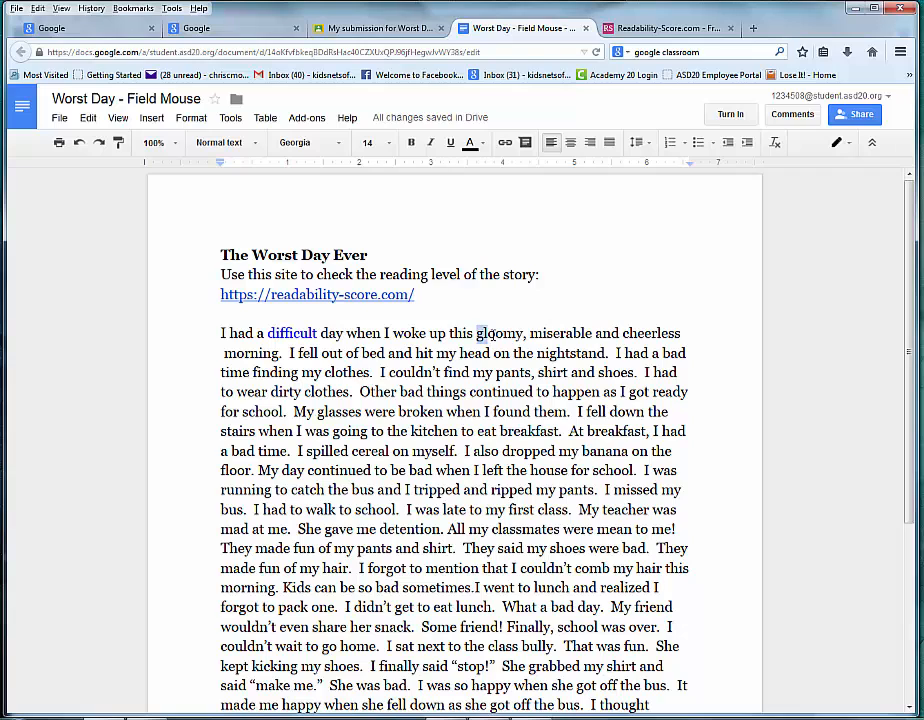
Change the text color of "gloomy, miserable and cheerless morning." to blue.
{"action": "left_click_drag", "start_coordinate": [476, 334], "coordinate": [283, 354]}
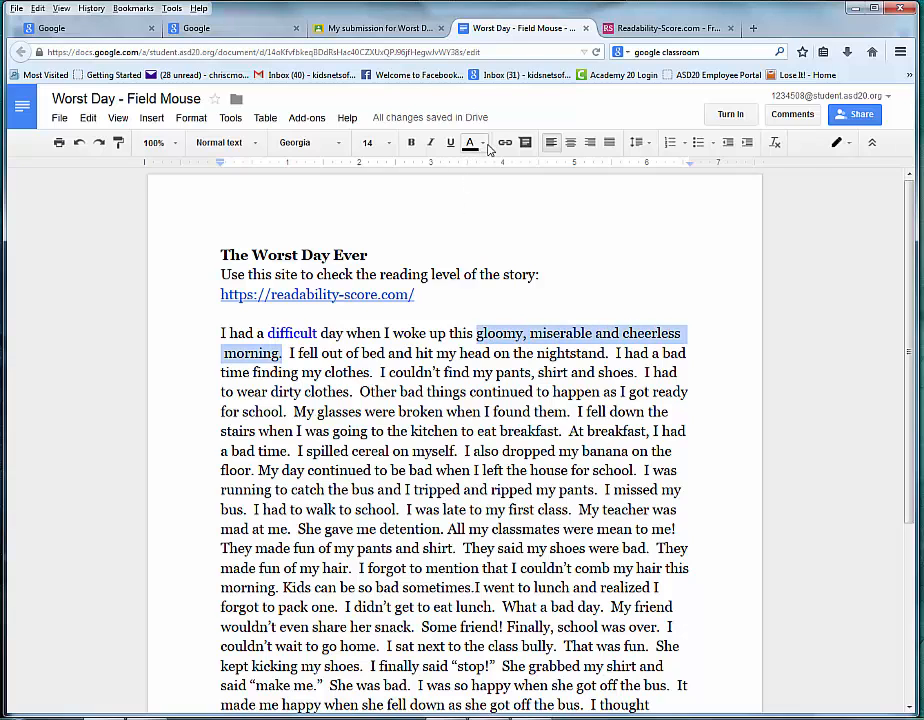
{"action": "left_click", "coordinate": [486, 144]}
{"action": "left_click", "coordinate": [571, 217]}
{"action": "left_click", "coordinate": [468, 392]}
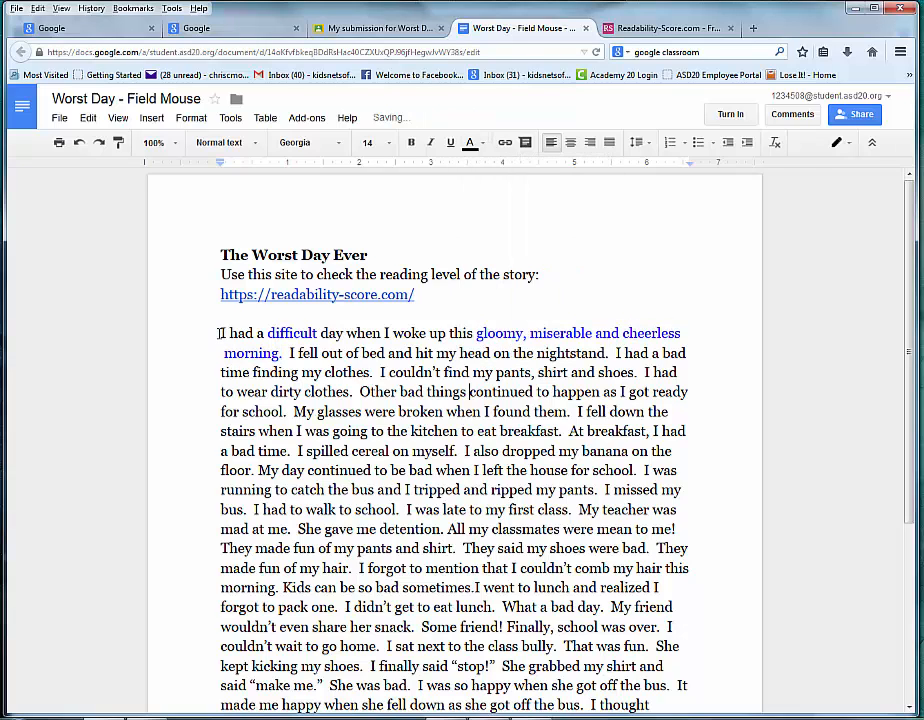
Copy the revised story and paste it over the old text on Readability-Score.com to recheck its reading level.
{"action": "left_click_drag", "start_coordinate": [219, 333], "coordinate": [476, 613]}
{"action": "key", "text": "ctrl+c"}
{"action": "left_click", "coordinate": [640, 27]}
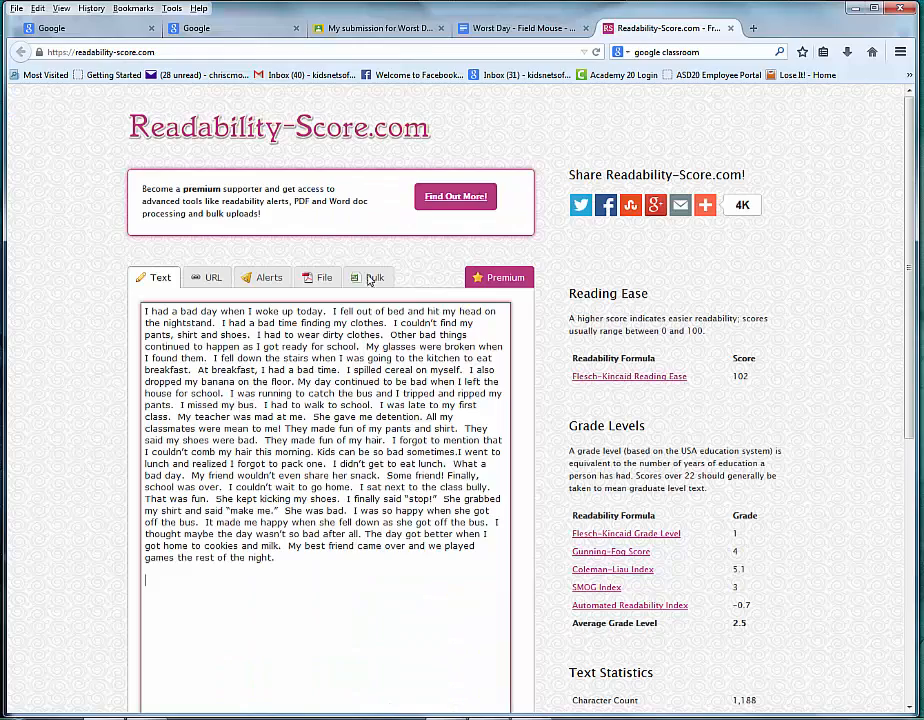
{"action": "left_click_drag", "start_coordinate": [282, 560], "coordinate": [145, 305]}
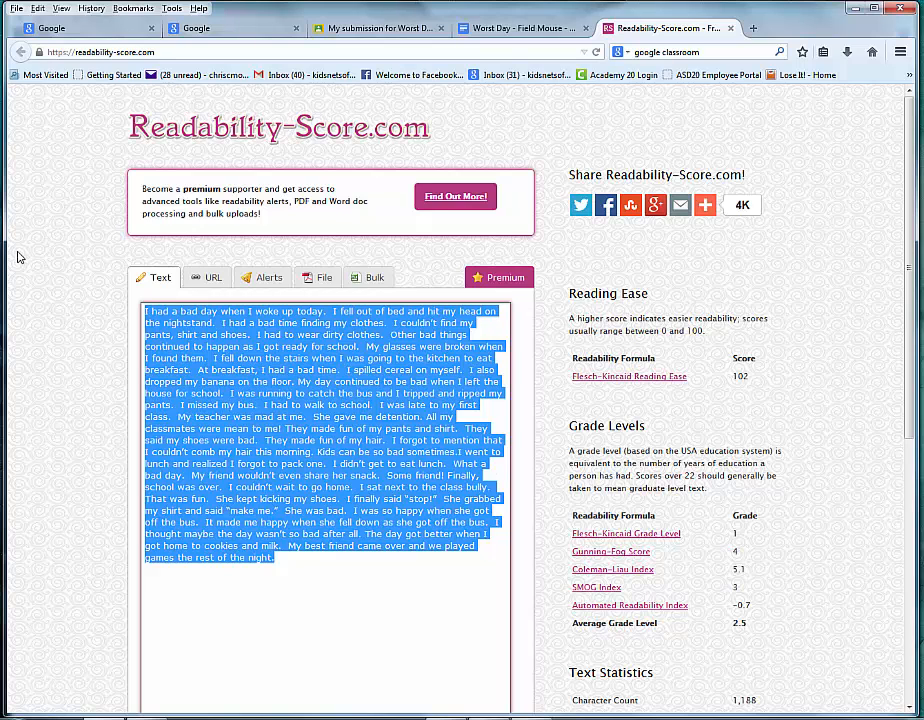
{"action": "key", "text": "ctrl+v"}
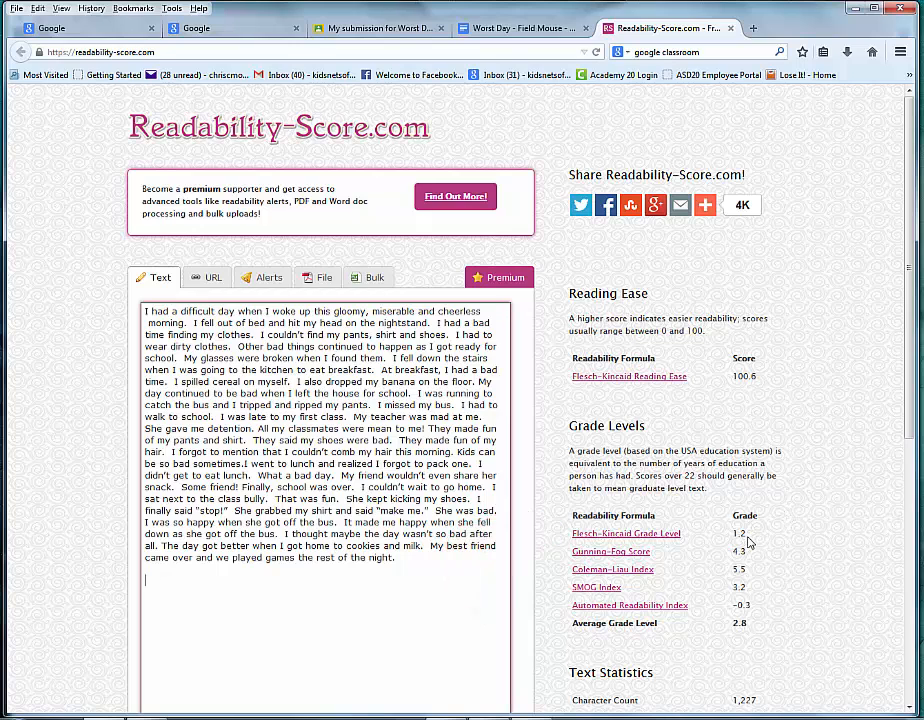
Return to the Worst Day document and look over the reworded phrase in the first sentence.
{"action": "key", "text": "ctrl+Page_Up"}
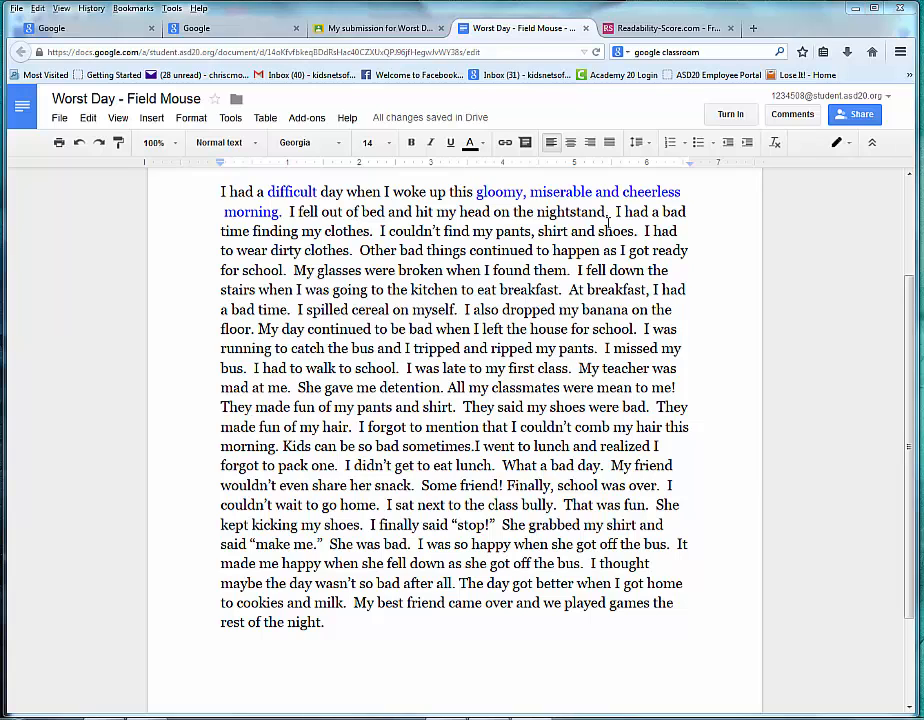
{"action": "left_click_drag", "start_coordinate": [477, 191], "coordinate": [691, 210]}
{"action": "left_click", "coordinate": [503, 191]}
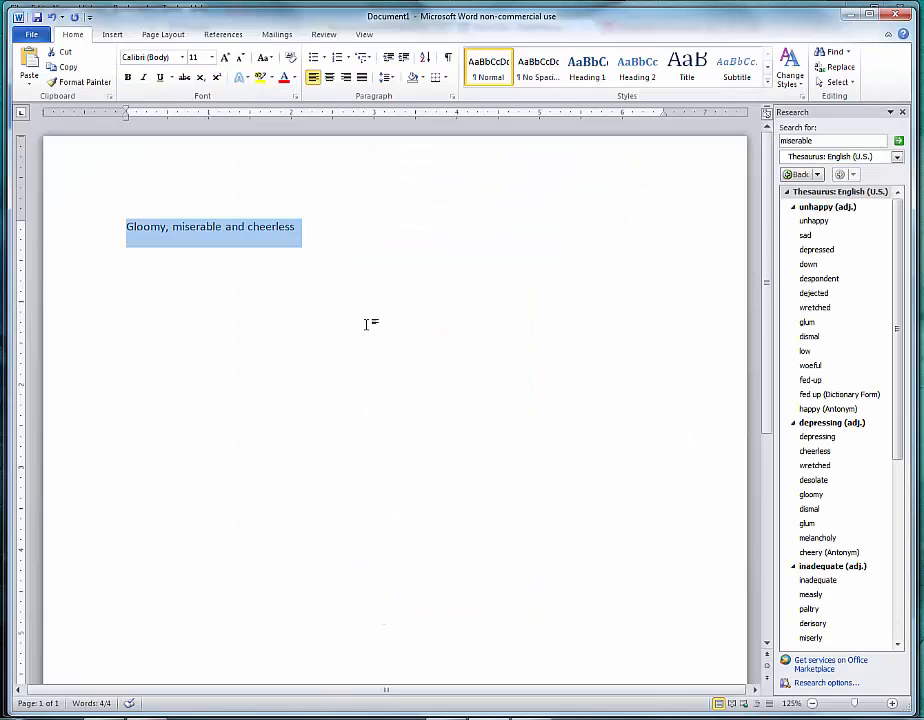
Look up "hard" in Microsoft Word's thesaurus and replace "hard" before "and uncomfortable" in the Worst Day document with "unbreakable".
{"action": "type", "text": "hark"}
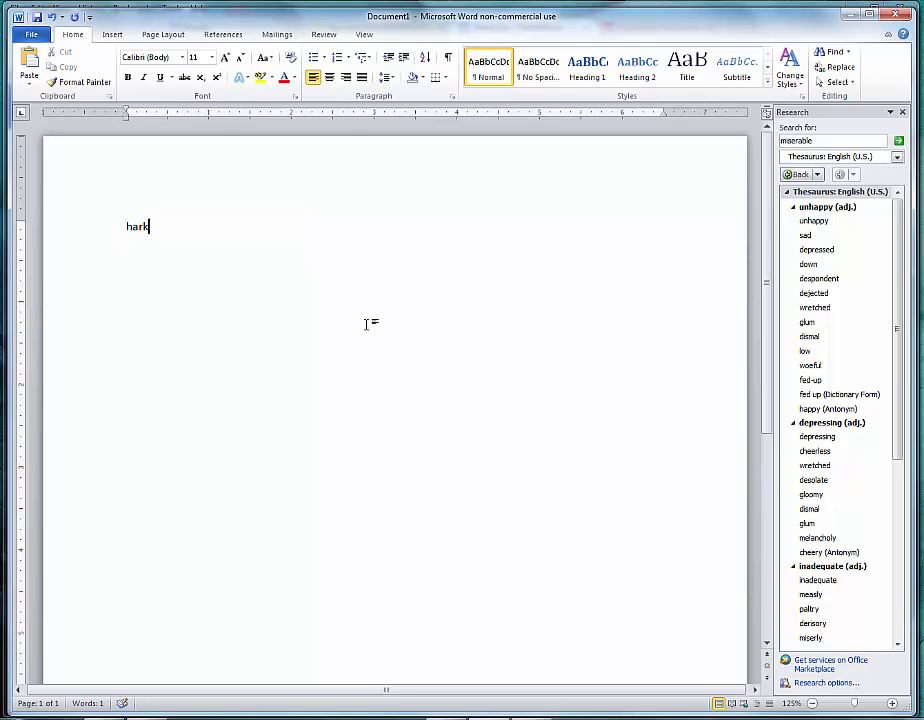
{"action": "key", "text": "ctrl+a"}
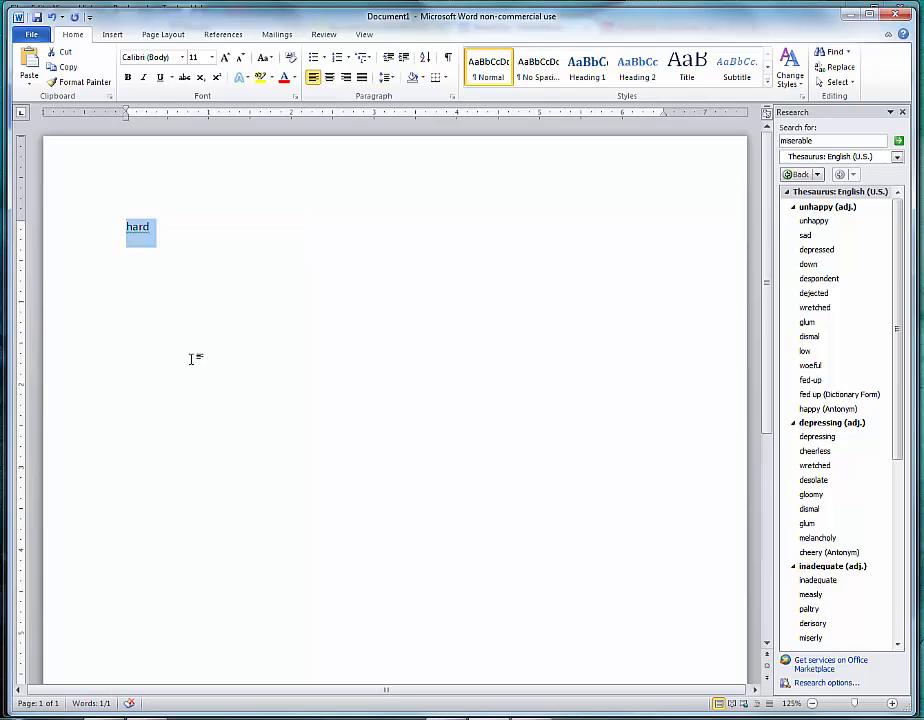
{"action": "key", "text": "shift+F7"}
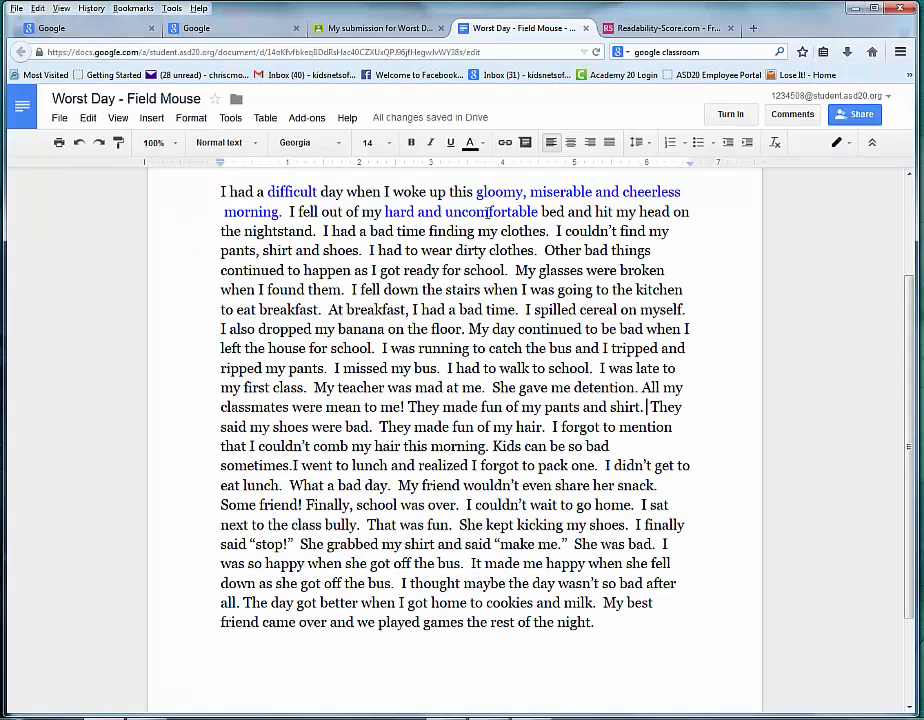
{"action": "double_click", "coordinate": [398, 212]}
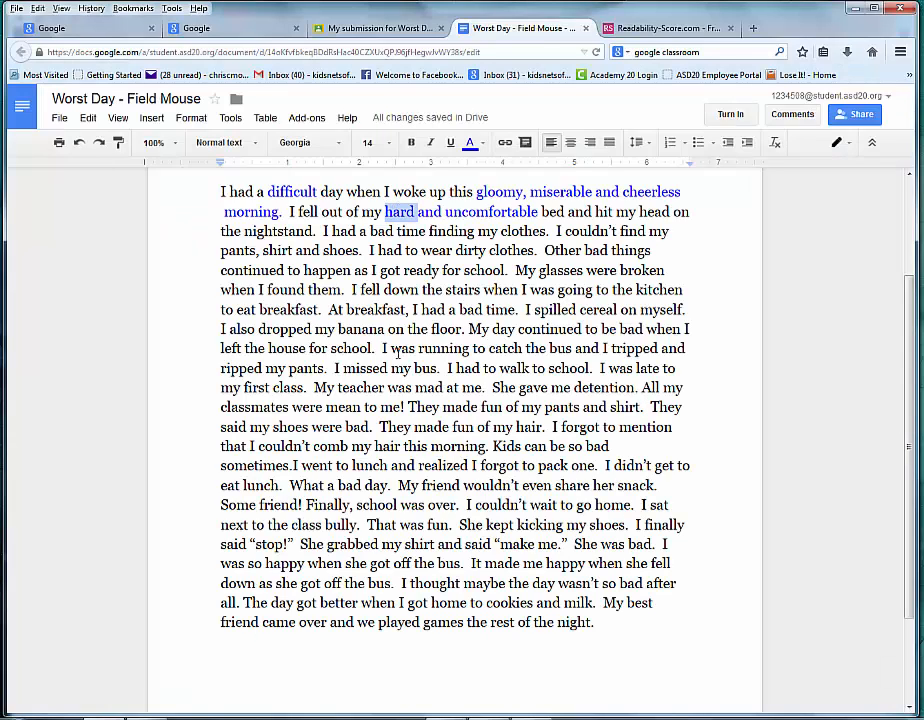
{"action": "type", "text": "unbreakable"}
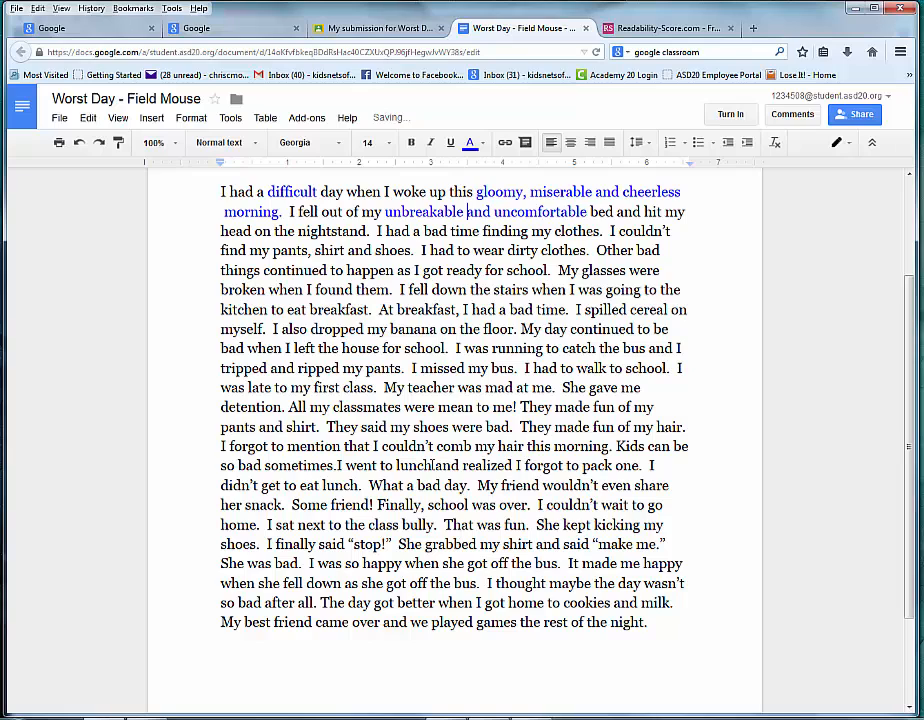